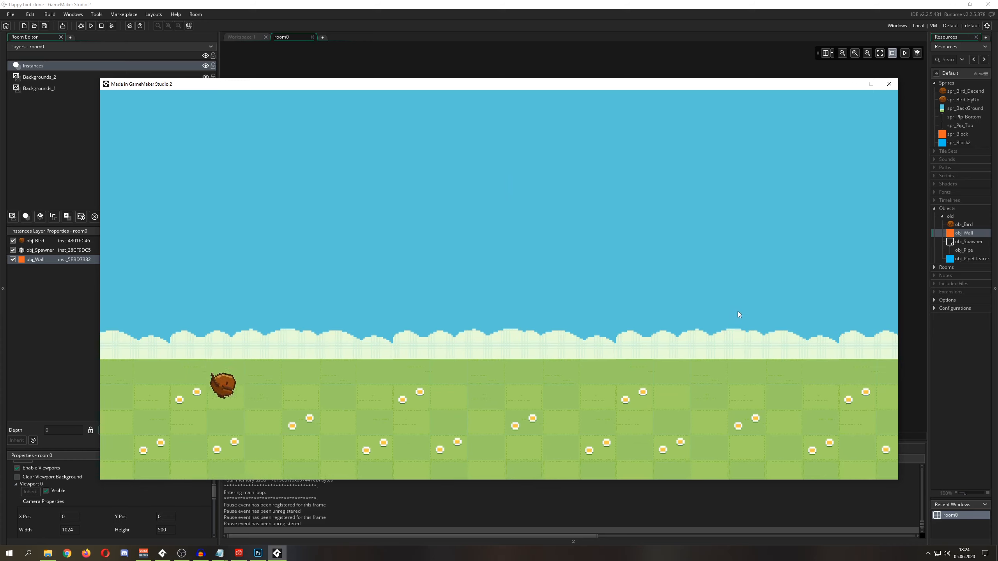
Step: Play-test the Flappy Bird clone by repeatedly flapping the bird between the moving pipes, and close the game window
key(space)
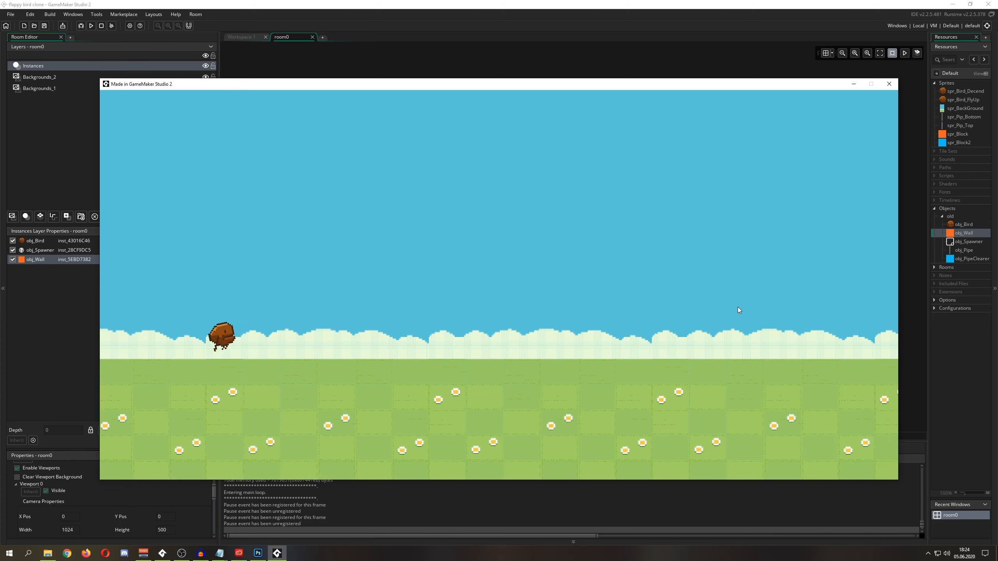
key(space)
key(space)
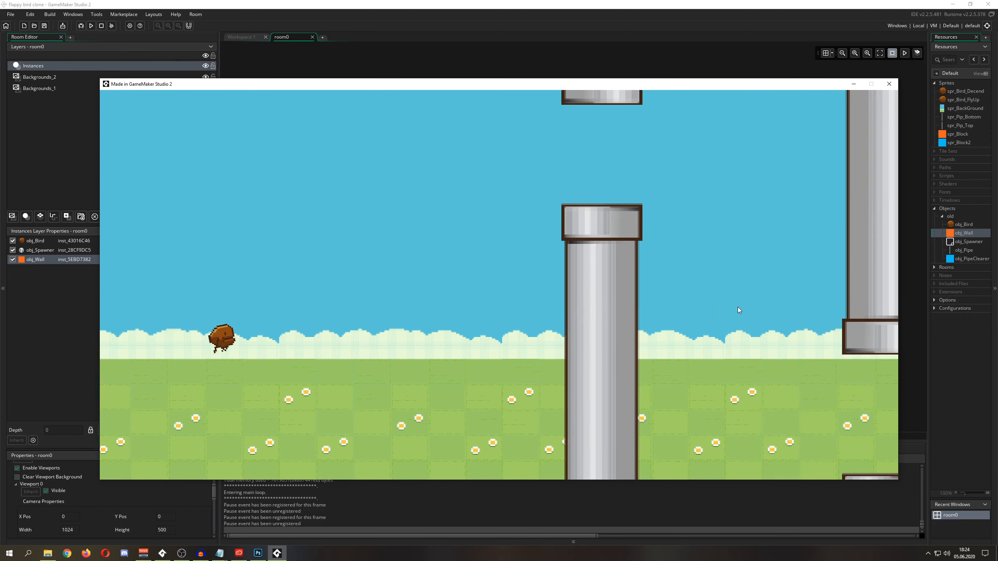
key(space)
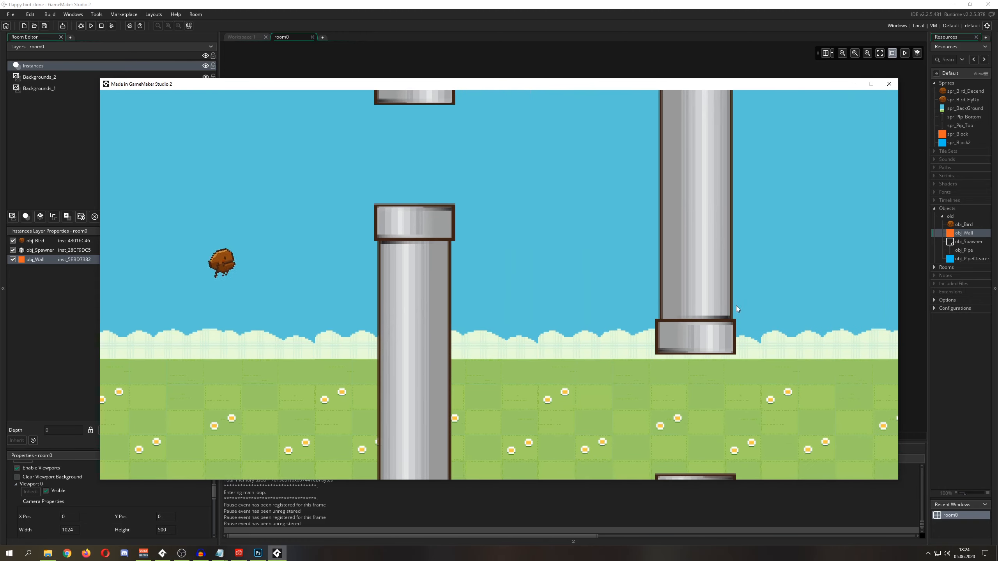
key(space)
key(space)
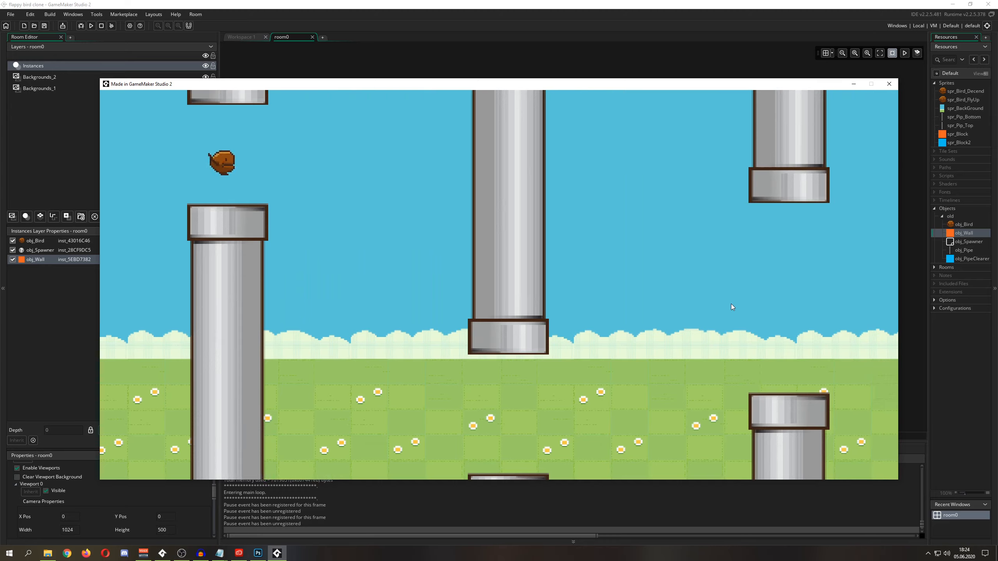
key(space)
key(space)
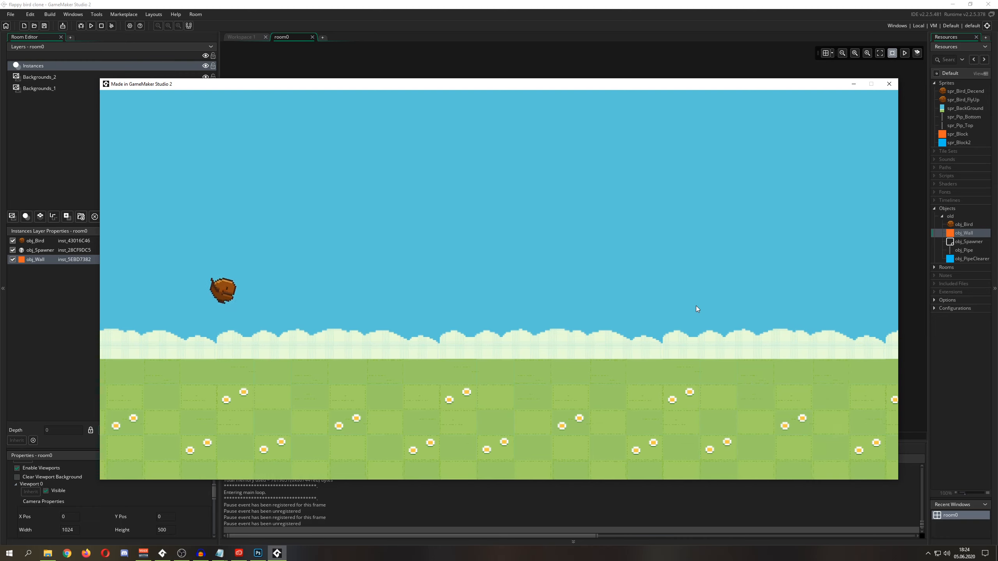
key(space)
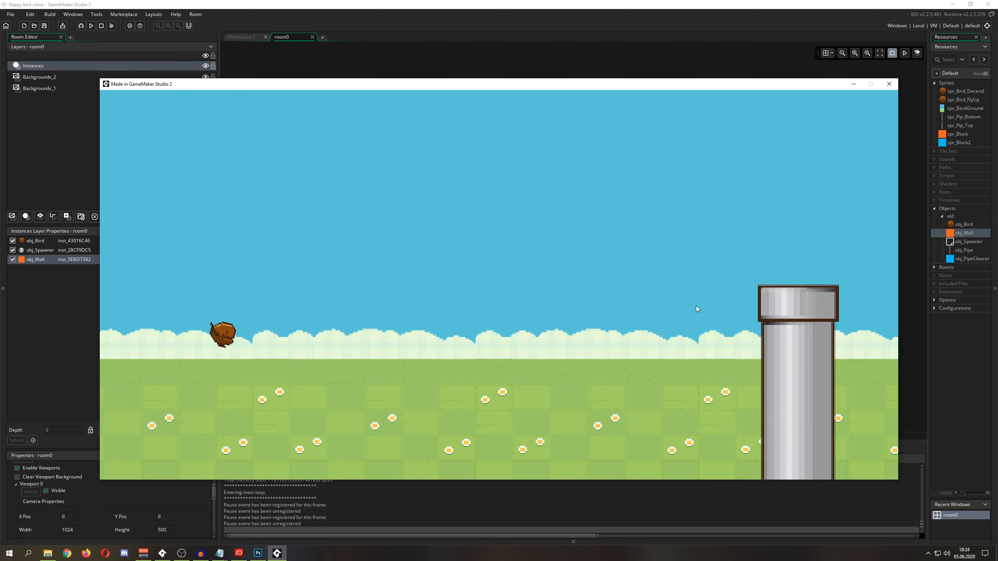
key(space)
key(space)
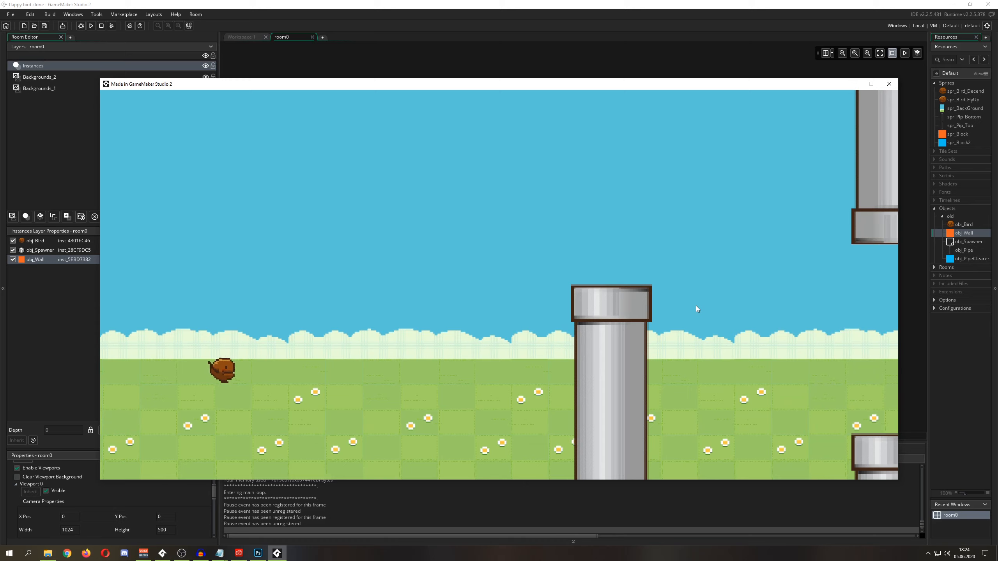
key(space)
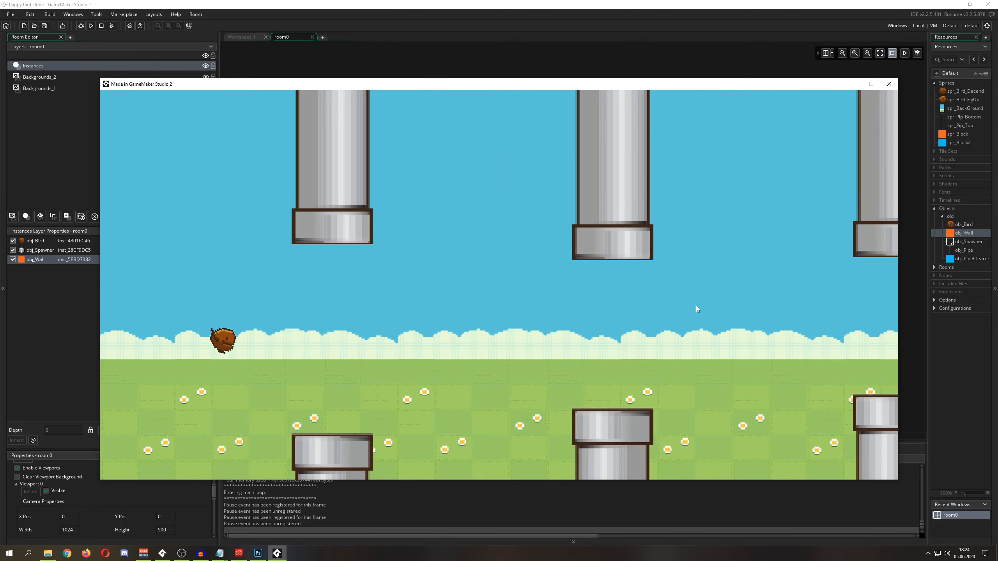
key(space)
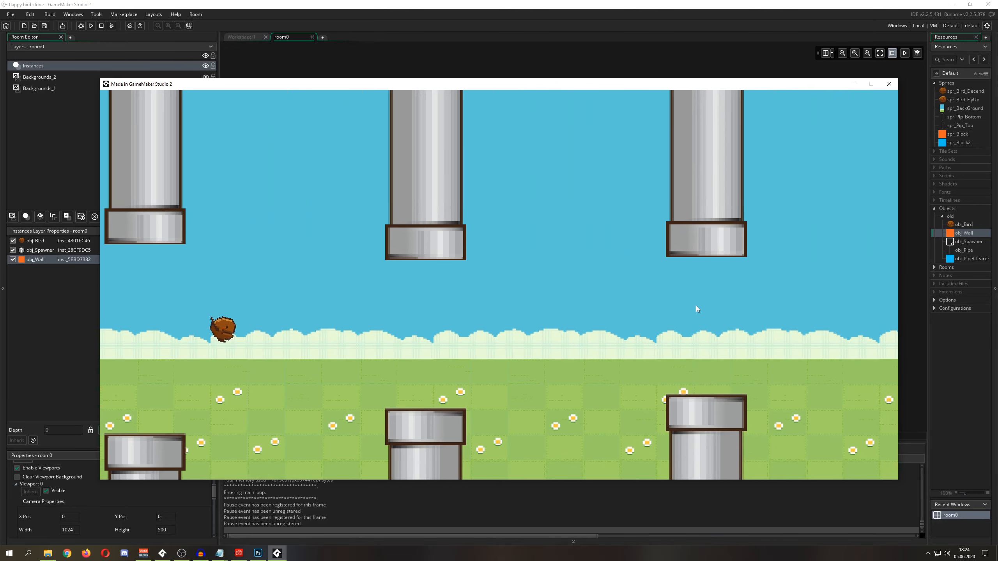
key(space)
key(space)
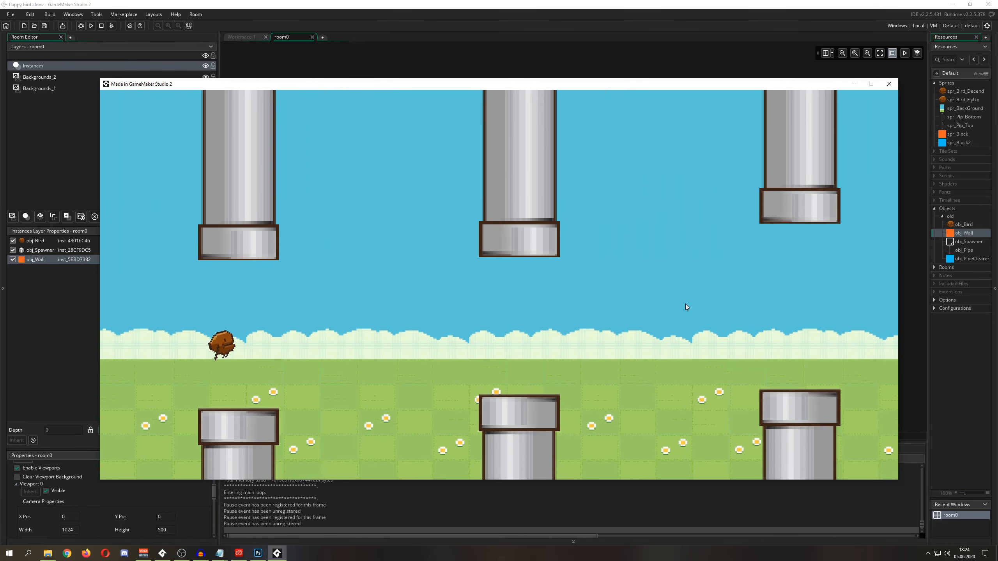
key(space)
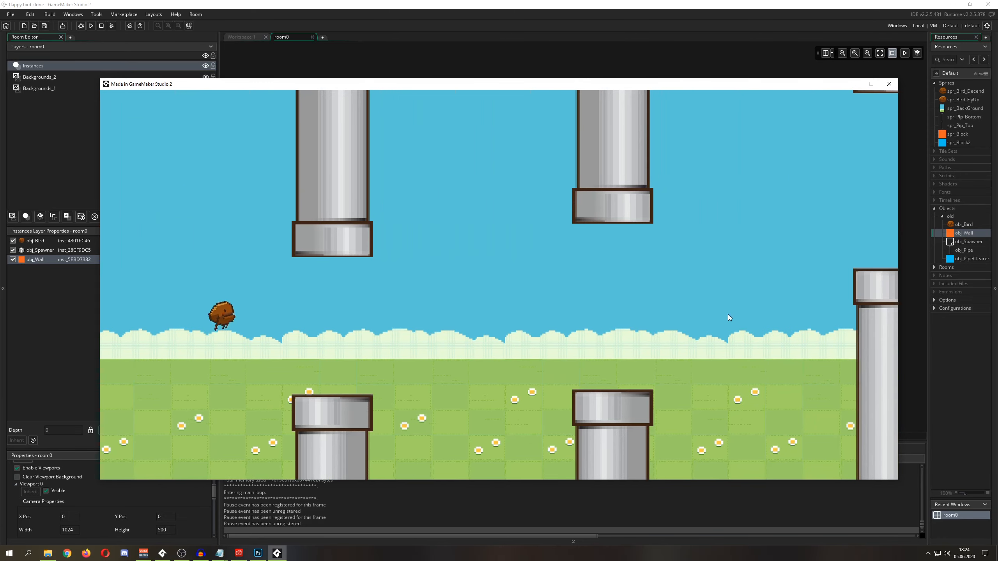
key(space)
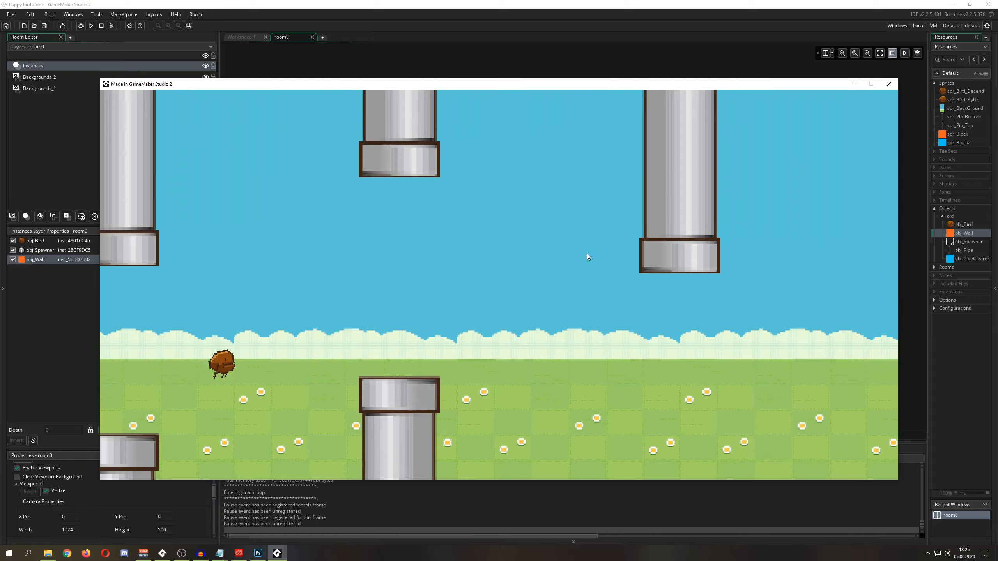
key(space)
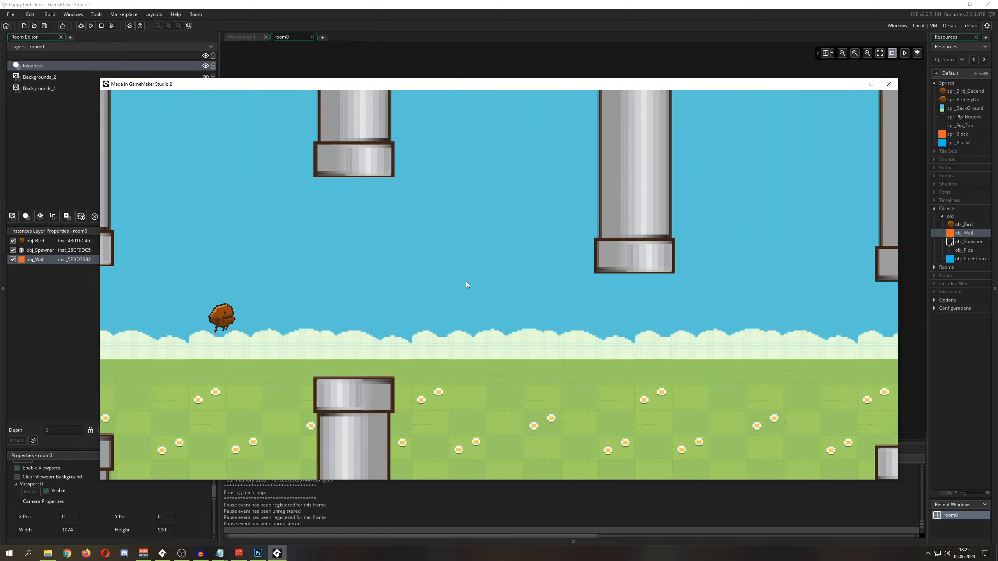
key(space)
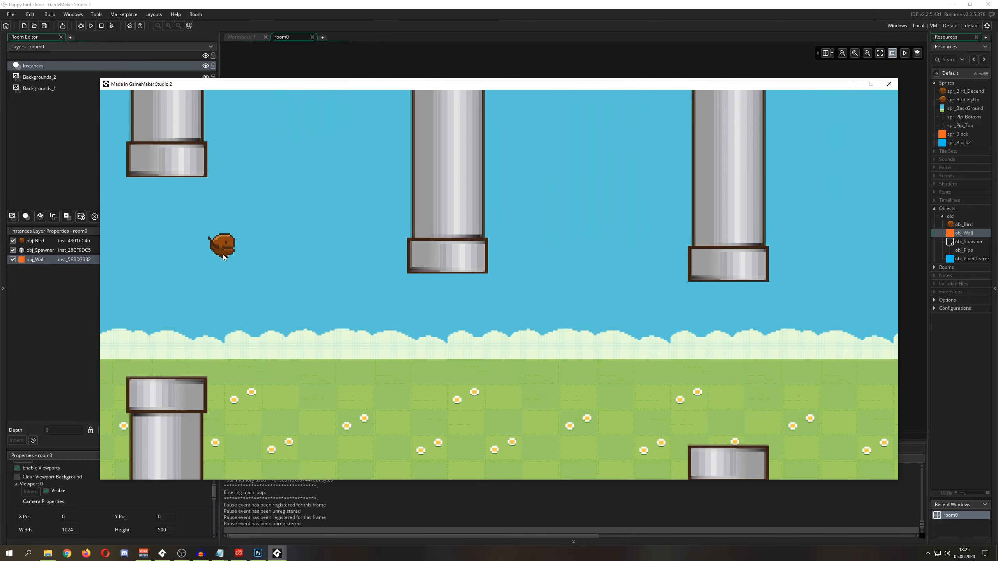
key(space)
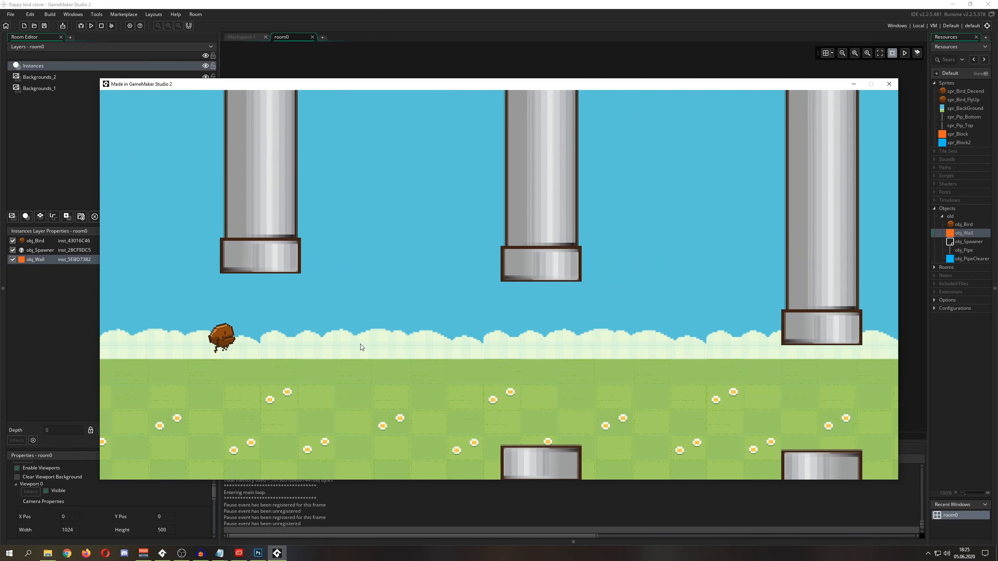
key(space)
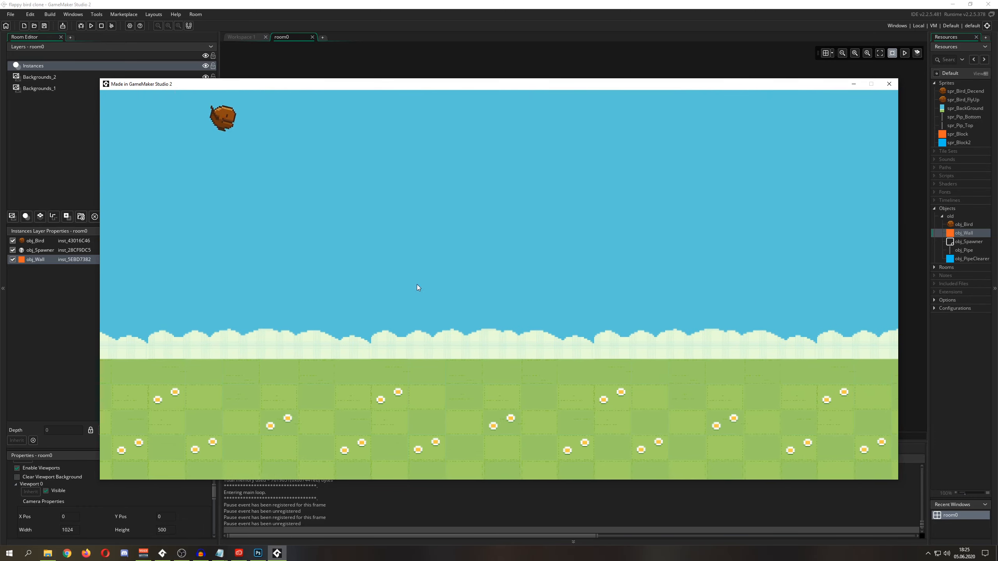
key(space)
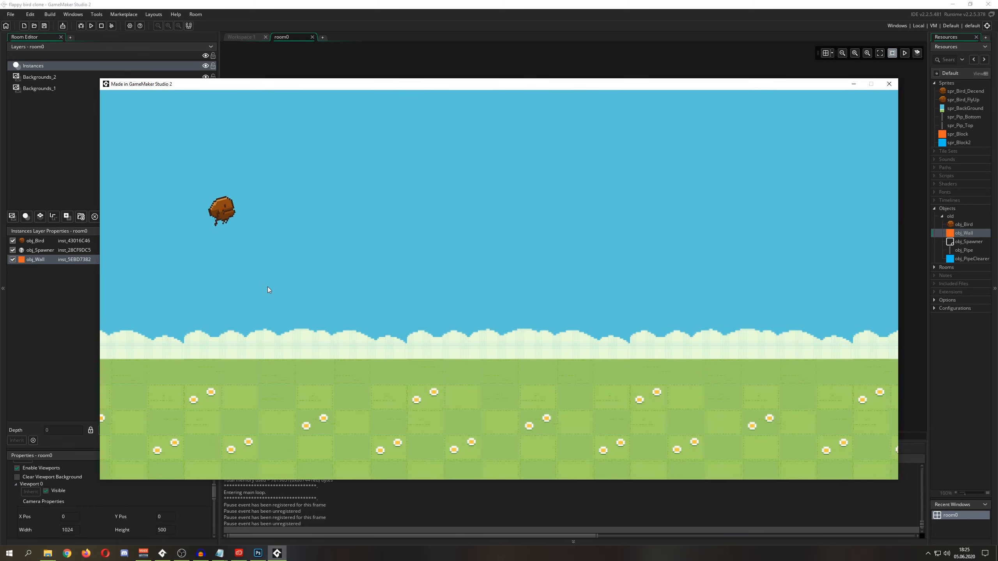
key(space)
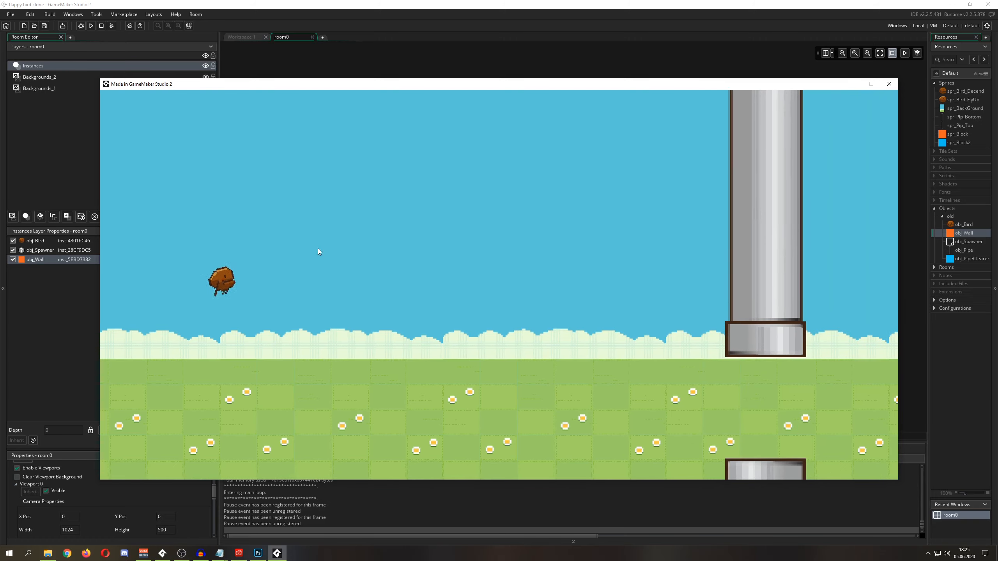
key(space)
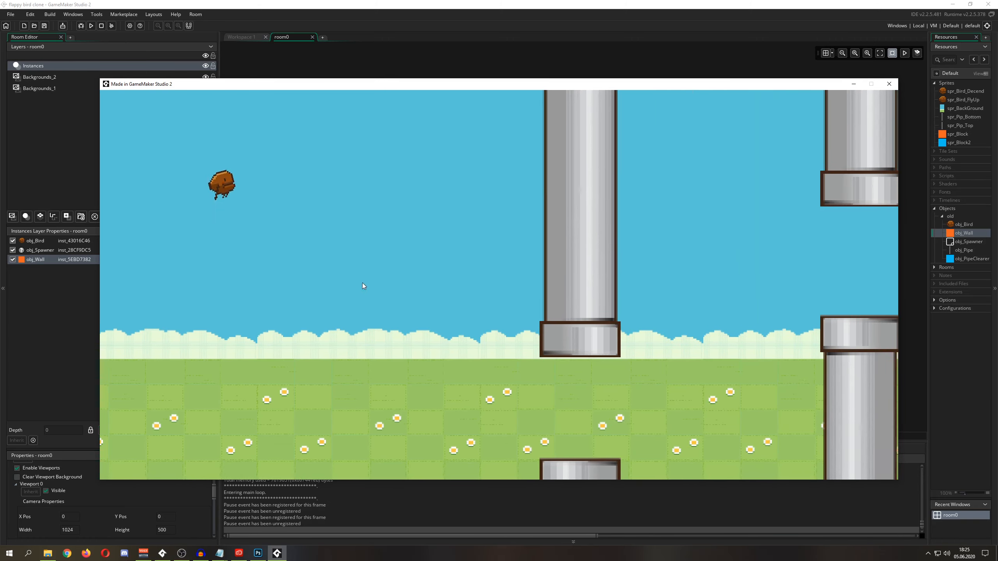
key(space)
key(space)
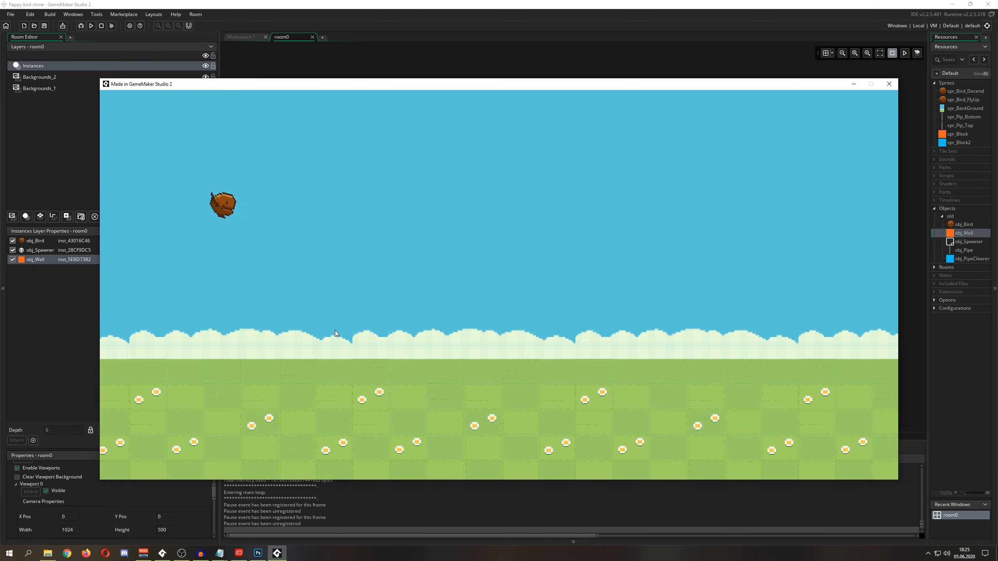
key(space)
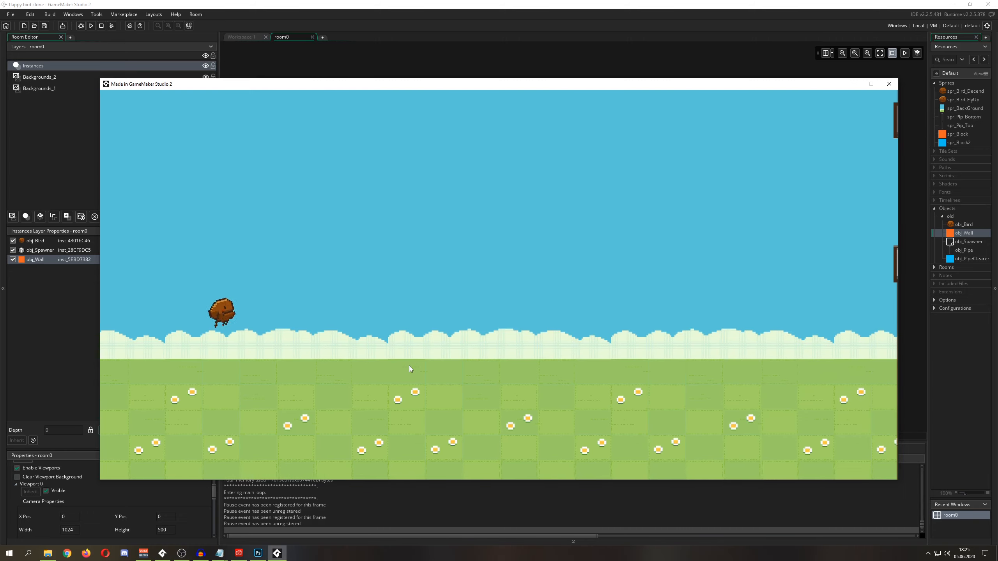
click(889, 84)
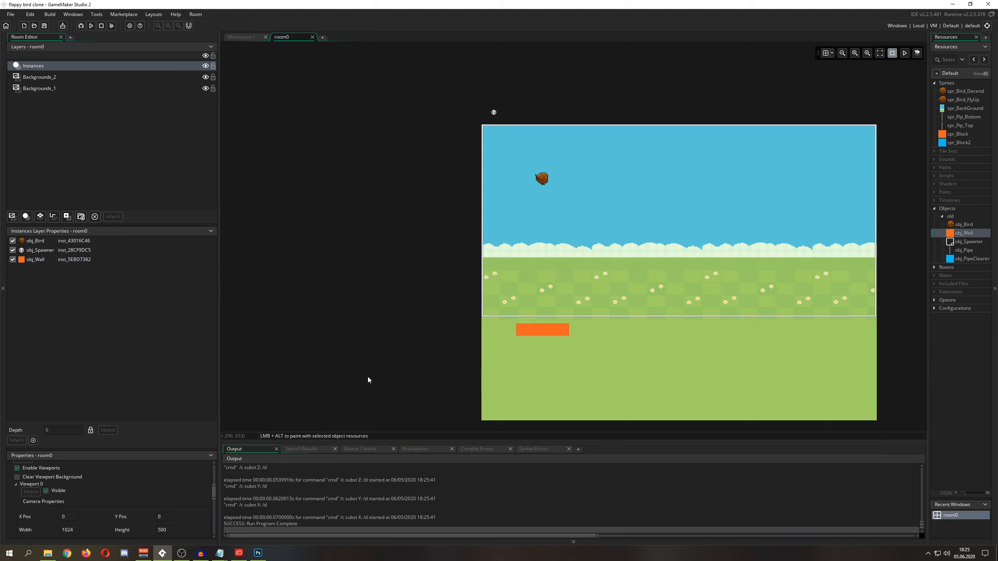
Step: Switch to Photoshop, shift the background layer further across the canvas, and show and reposition the two bean birds over the sky
click(258, 553)
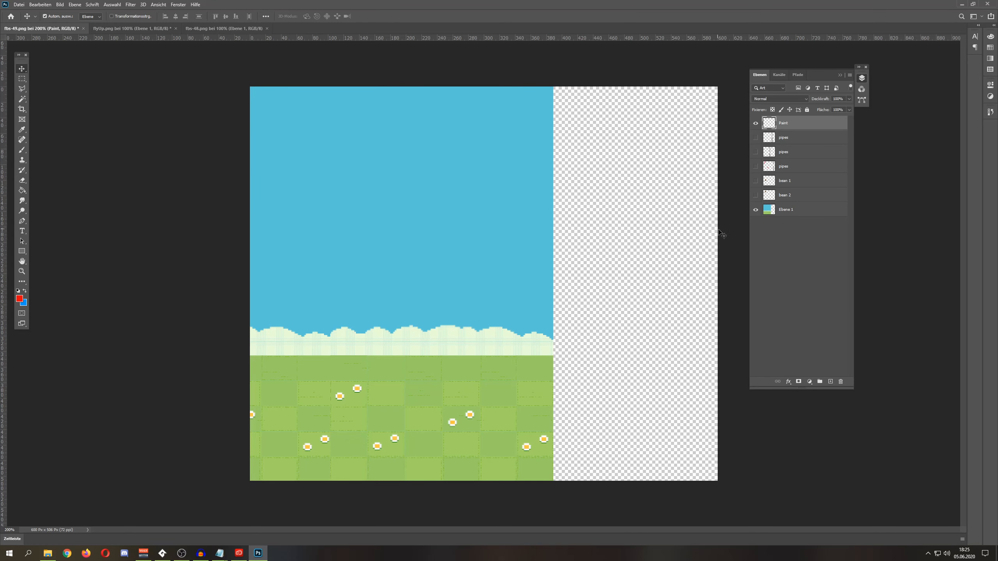
drag(421, 213, 536, 218)
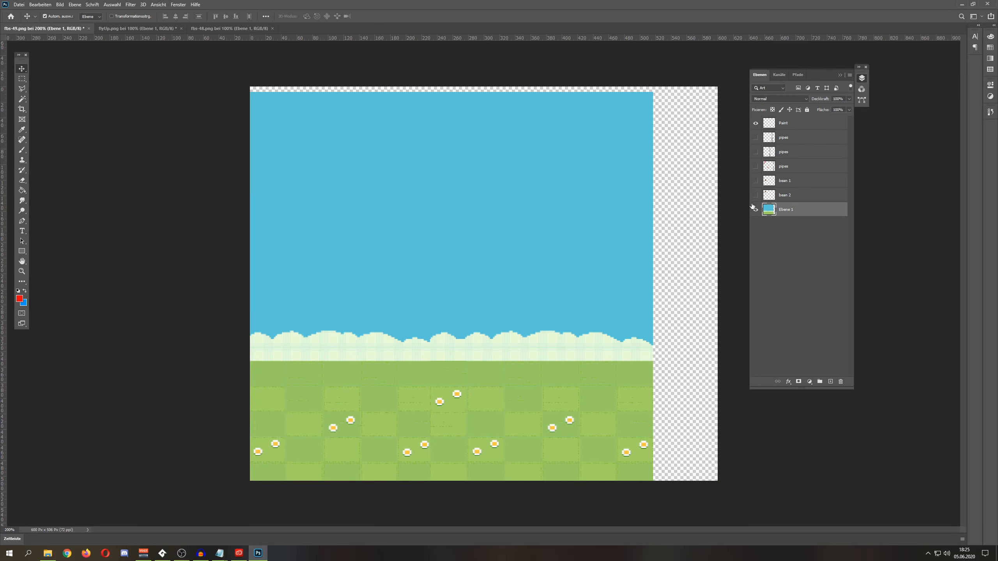
click(756, 181)
drag(354, 258, 370, 235)
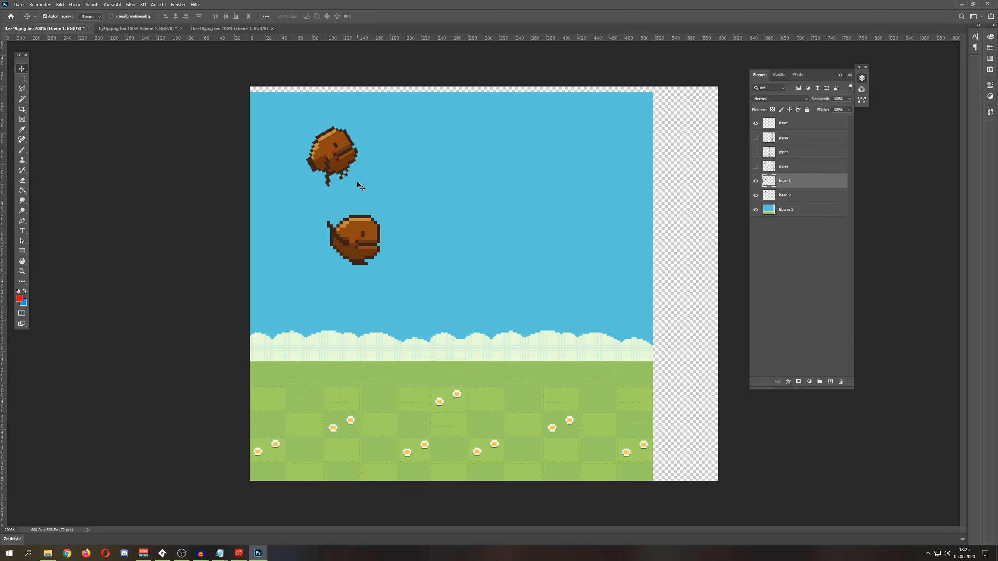
drag(334, 158, 365, 158)
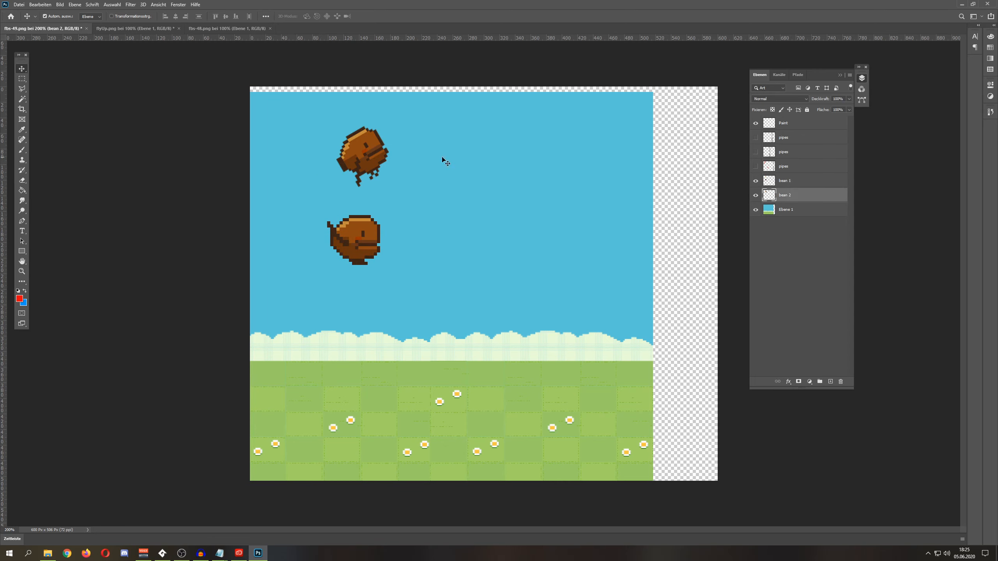
Step: Preview the three pipes layers one after another, moving the middle layer's pipes to the background's right edge, and leave only the uppermost layer visible
click(756, 166)
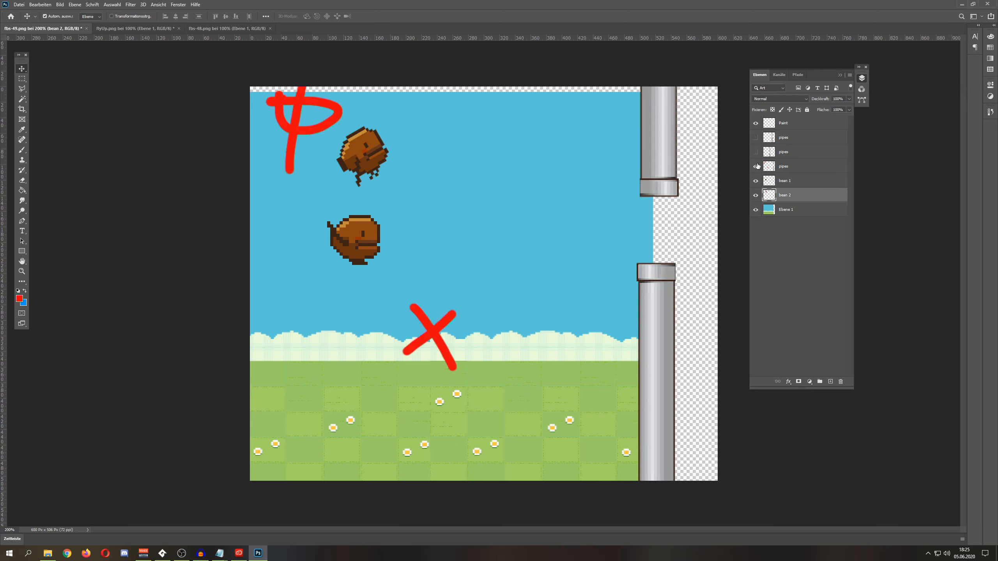
click(757, 167)
click(755, 152)
mouse_move(504, 184)
mouse_down()
mouse_move(736, 187)
mouse_move(478, 185)
mouse_move(656, 180)
mouse_up()
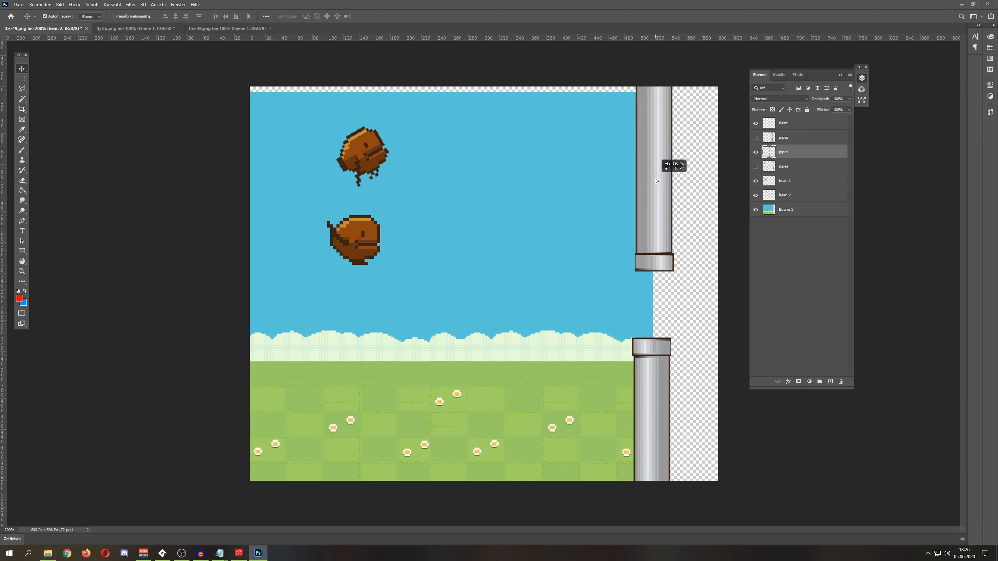
click(756, 138)
click(755, 152)
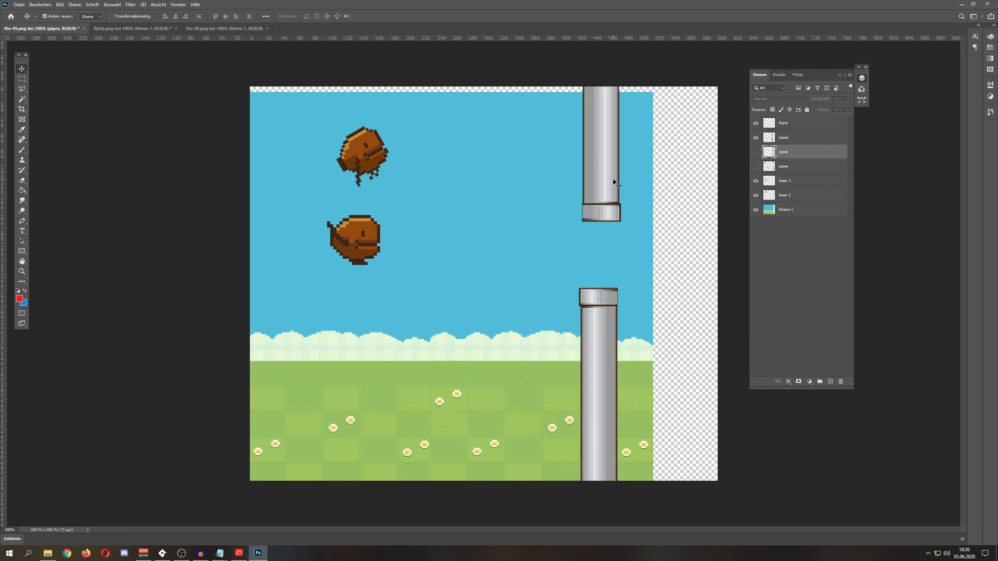
Step: Draw a crossed red box at the top of the sky on the Paint layer, and move the visible pipe pair lower
click(824, 125)
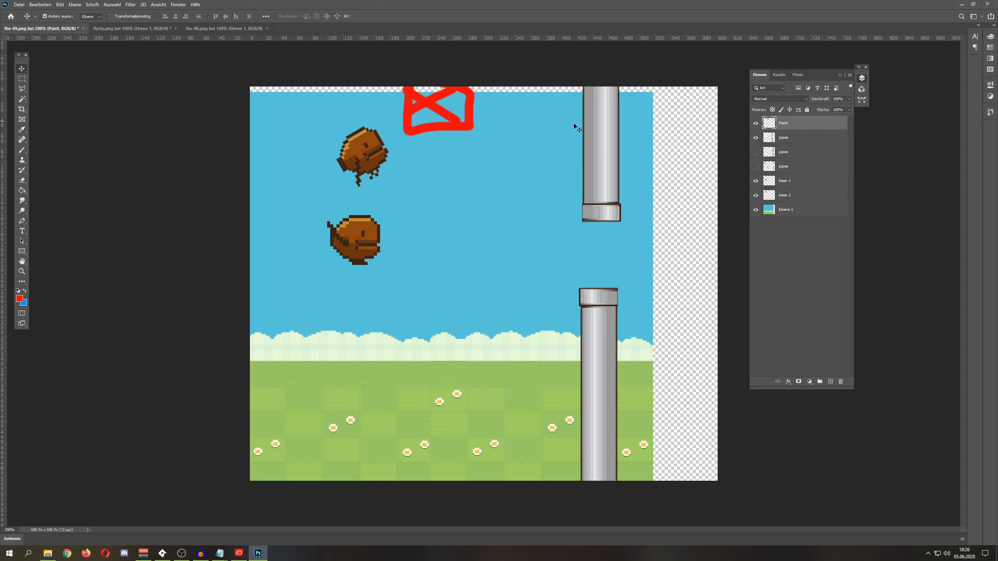
drag(602, 136, 606, 187)
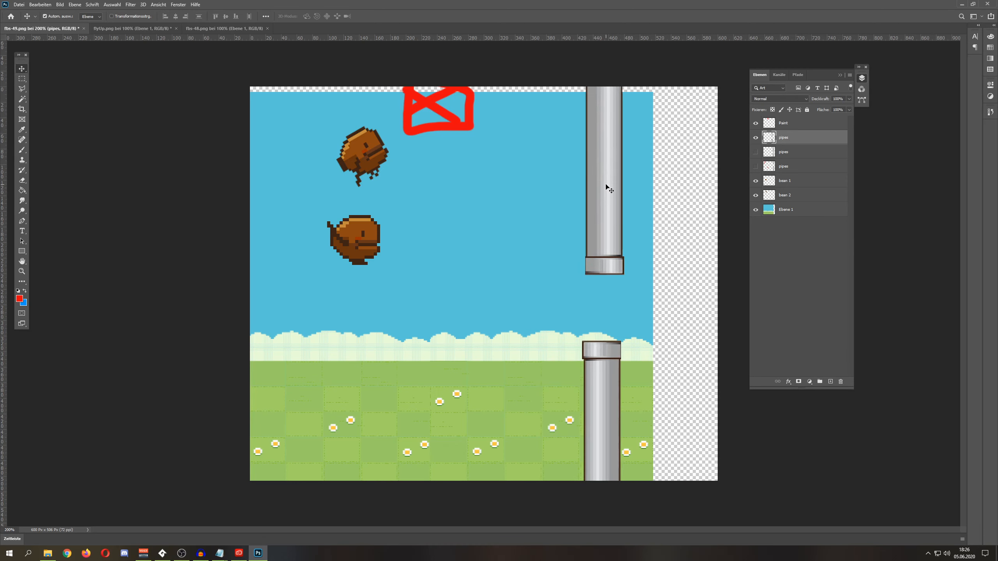
Step: Switch to GameMaker Studio 2 and delete the bird, wall and spawner instances from room0
click(162, 553)
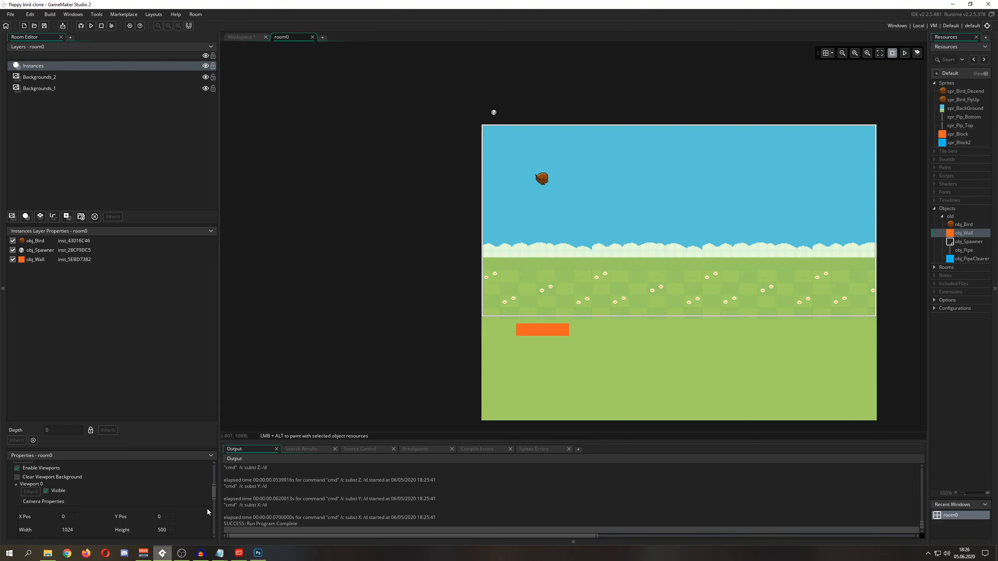
click(543, 180)
key(Delete)
click(566, 329)
key(Delete)
click(495, 113)
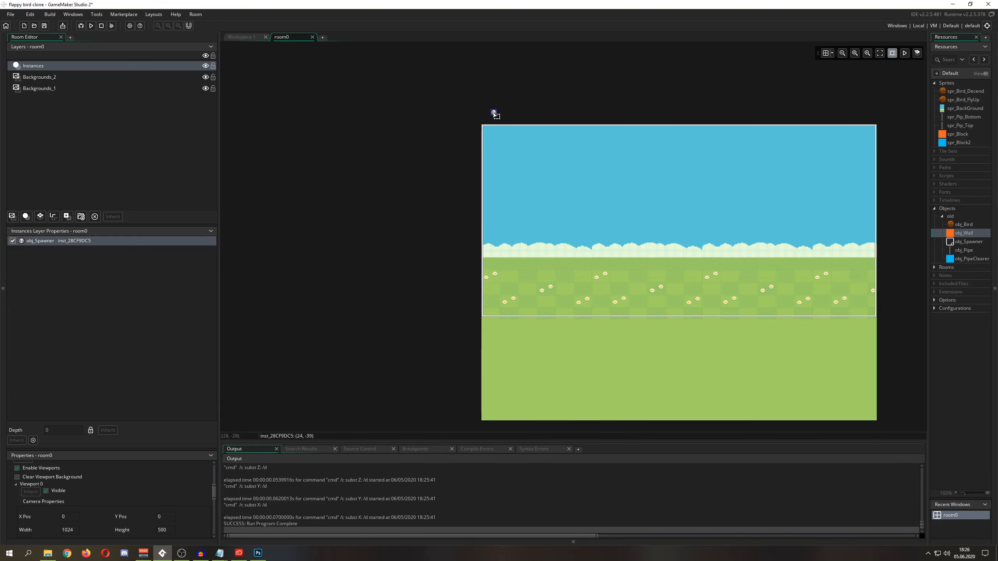
Step: Delete the Backgrounds_2 layer from room0 and add a fresh background layer directly beneath the Instances layer
click(65, 78)
key(Delete)
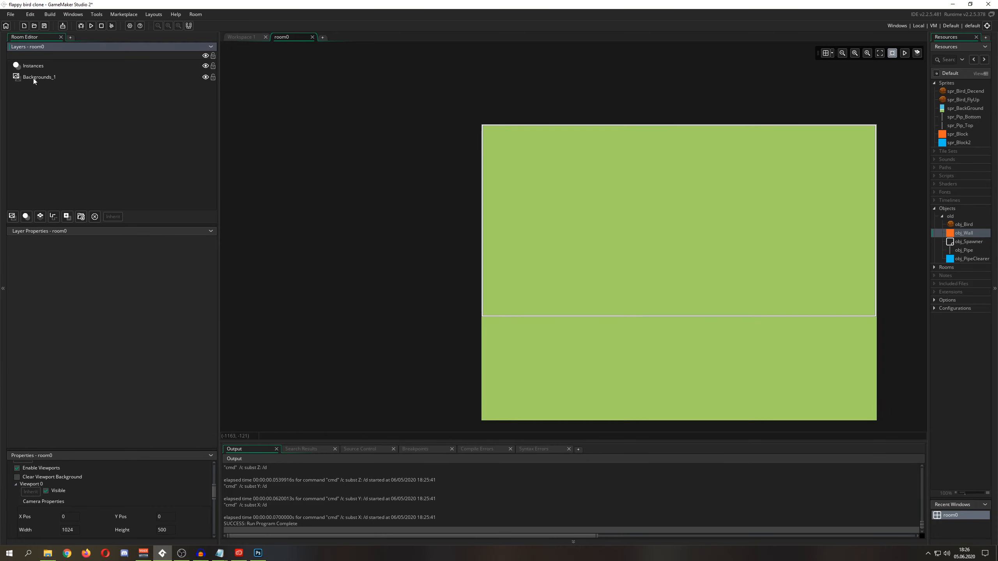
click(12, 216)
drag(42, 73, 44, 80)
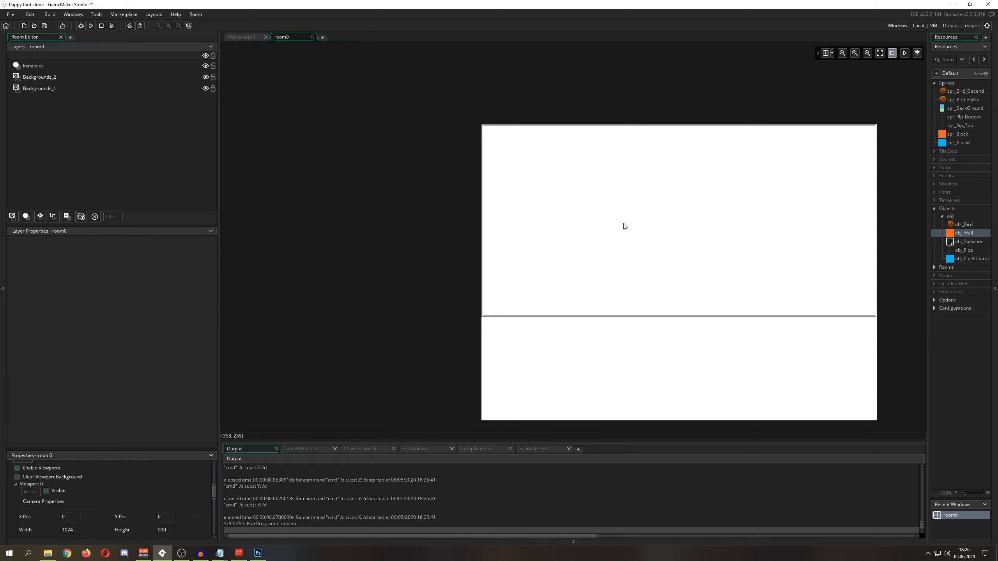
Step: Assign the spr_BackGround sprite to the Backgrounds_2 layer
click(34, 77)
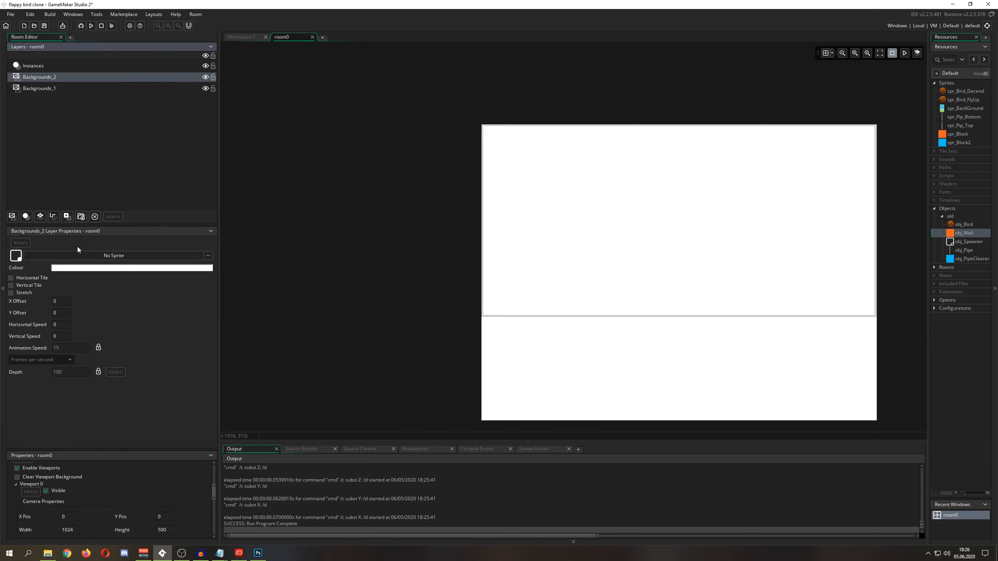
click(85, 253)
click(225, 274)
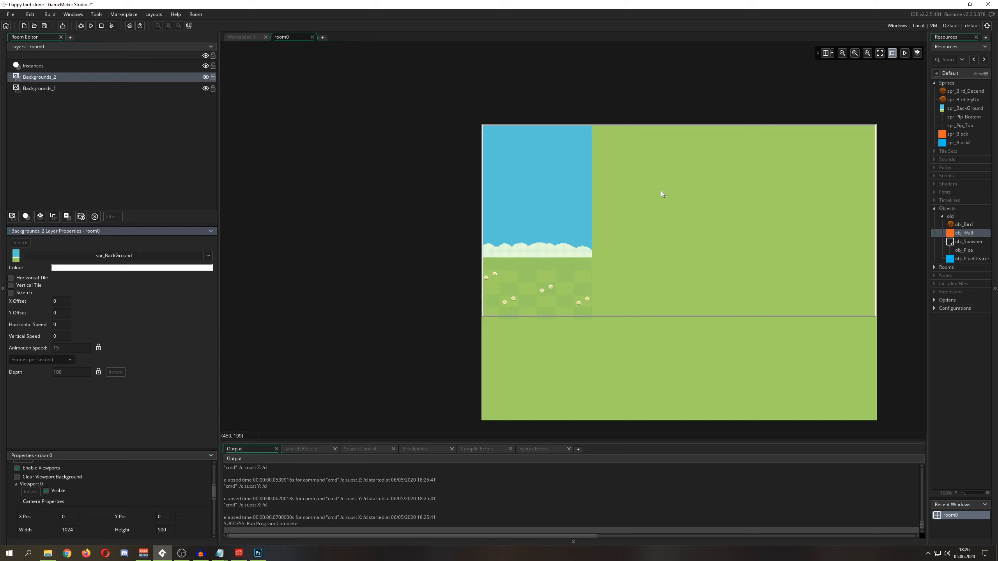
scroll(608, 181, up, 3)
scroll(608, 181, down, 3)
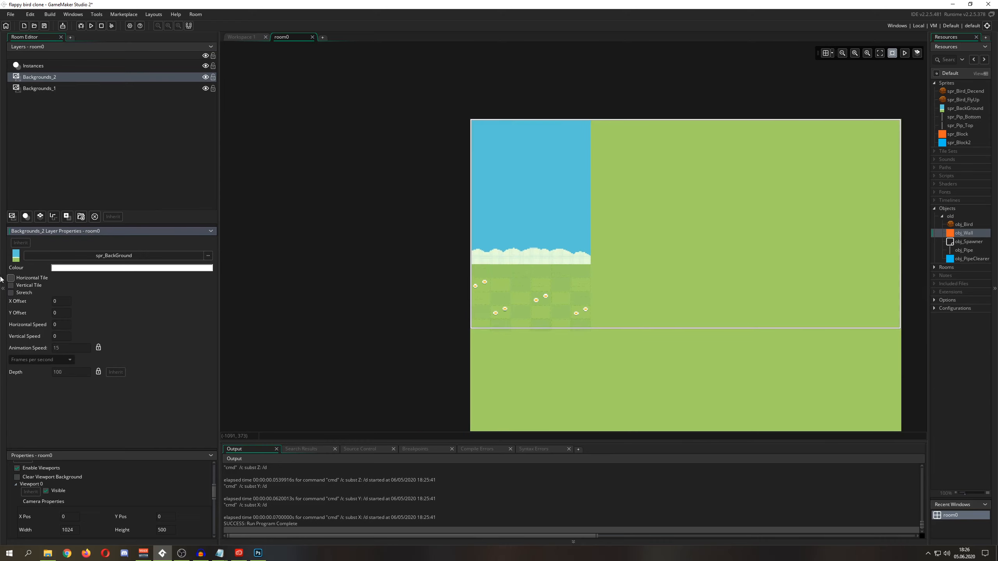
Step: Tile the Backgrounds_2 sprite horizontally, set its horizontal speed to -2, and preview the room animation
click(41, 278)
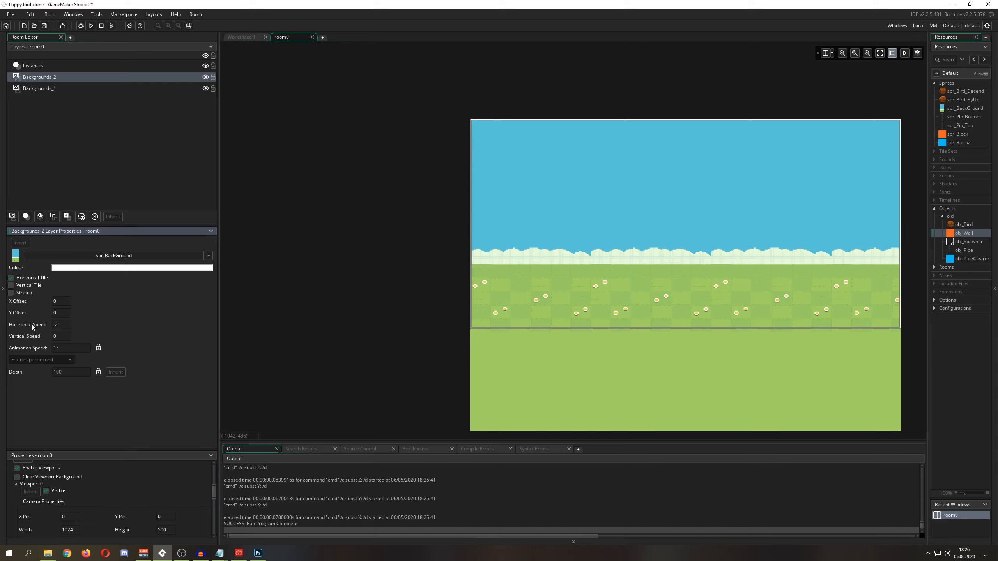
click(905, 53)
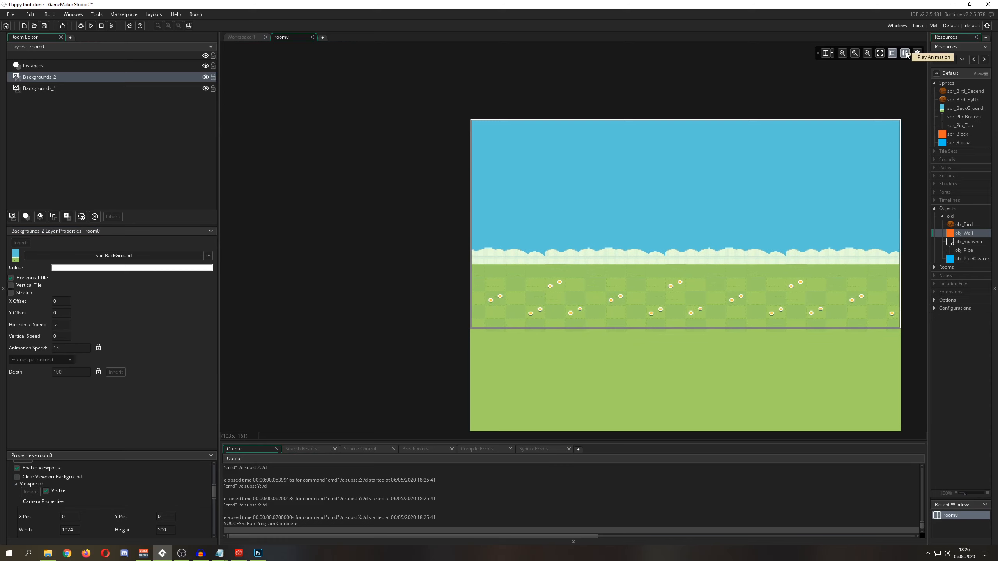
click(905, 52)
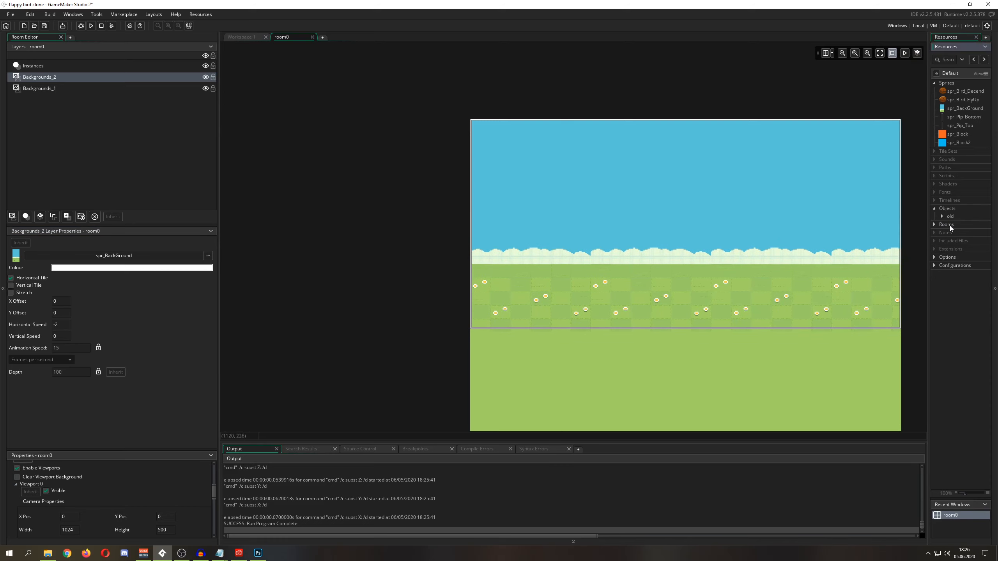
Step: Create an object named obj_Pipe2 and give it the spr_Pip_Bottom sprite
right_click(949, 210)
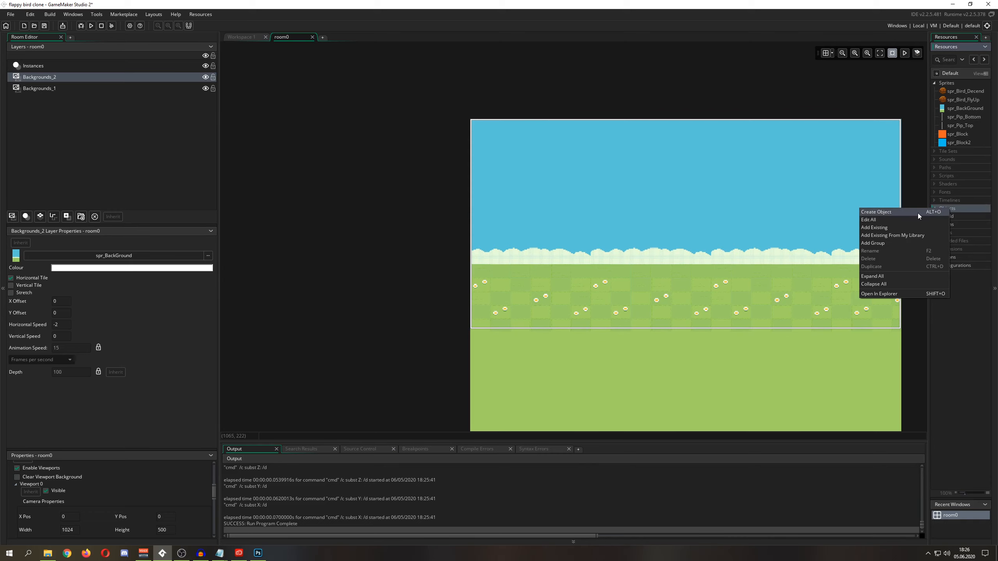
click(918, 213)
text(bo)
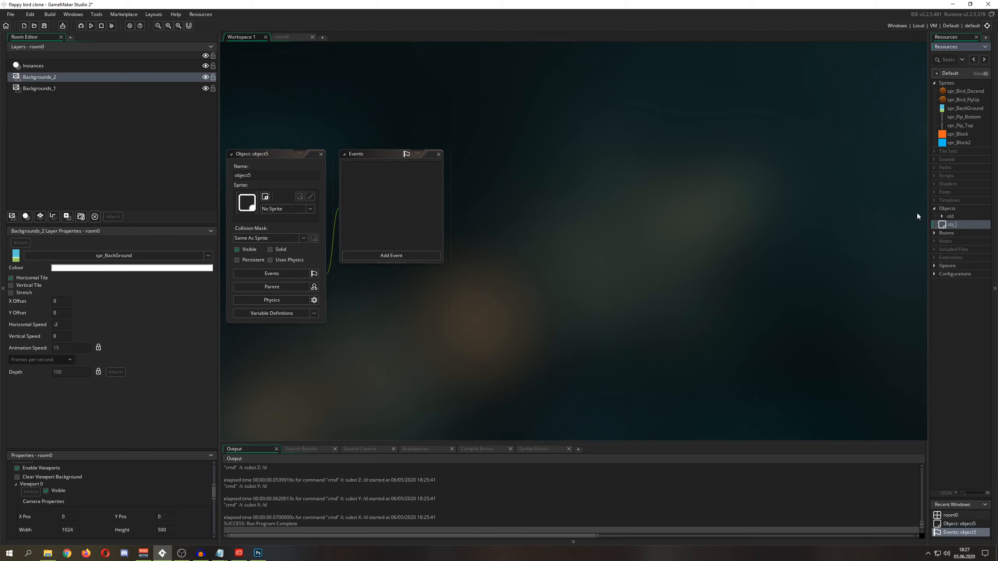
text(j_Pipe2)
key(Return)
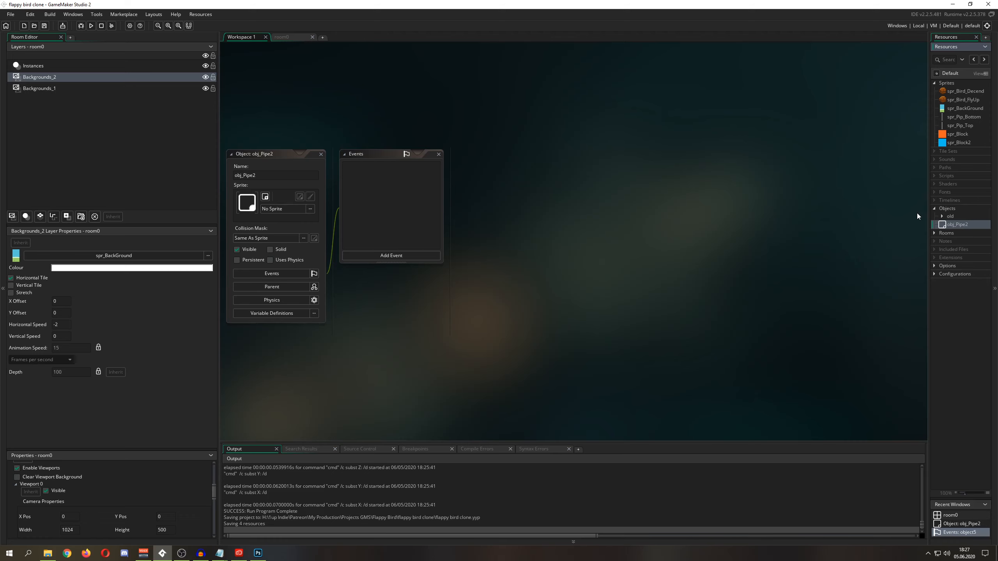
click(290, 210)
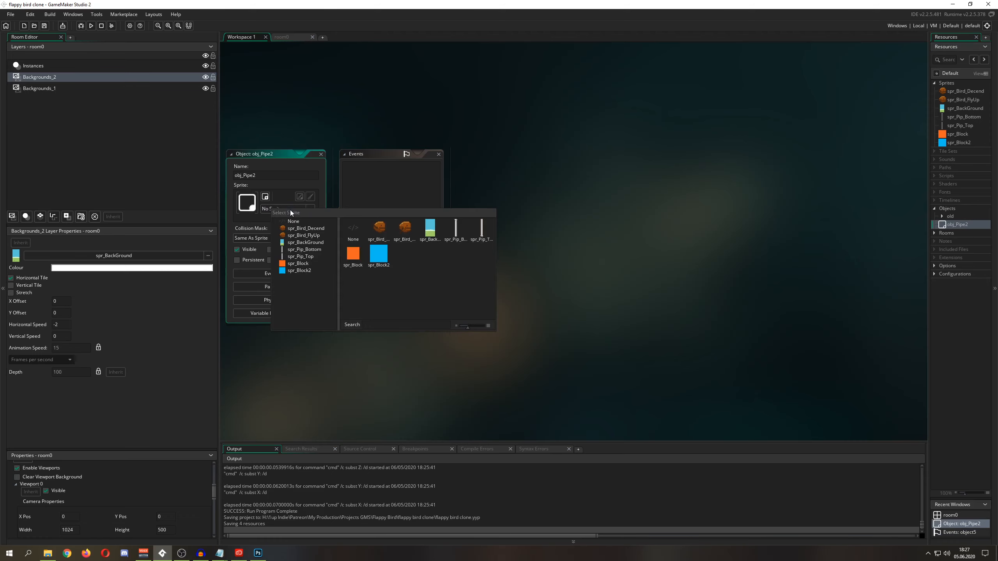
click(459, 228)
drag(292, 154, 421, 172)
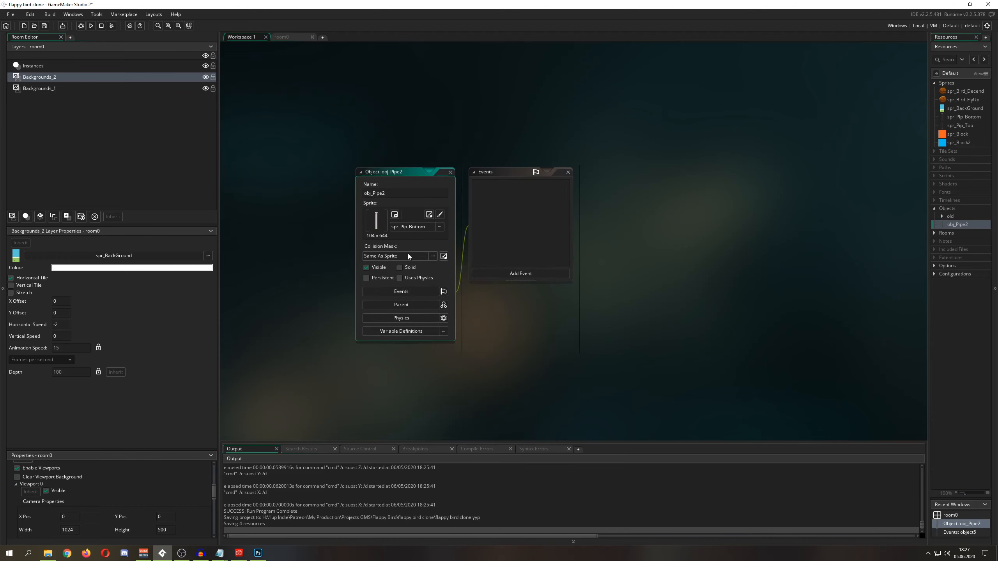
Step: Place an obj_Pipe2 instance on room0's Instances layer near the viewport's right edge, at about (950, 220)
click(288, 38)
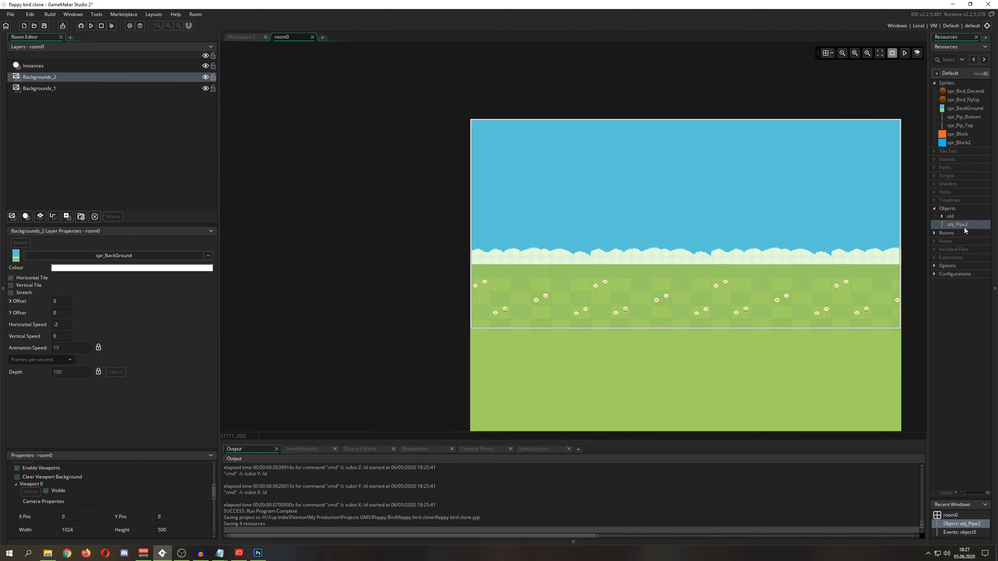
click(75, 67)
drag(958, 224, 870, 213)
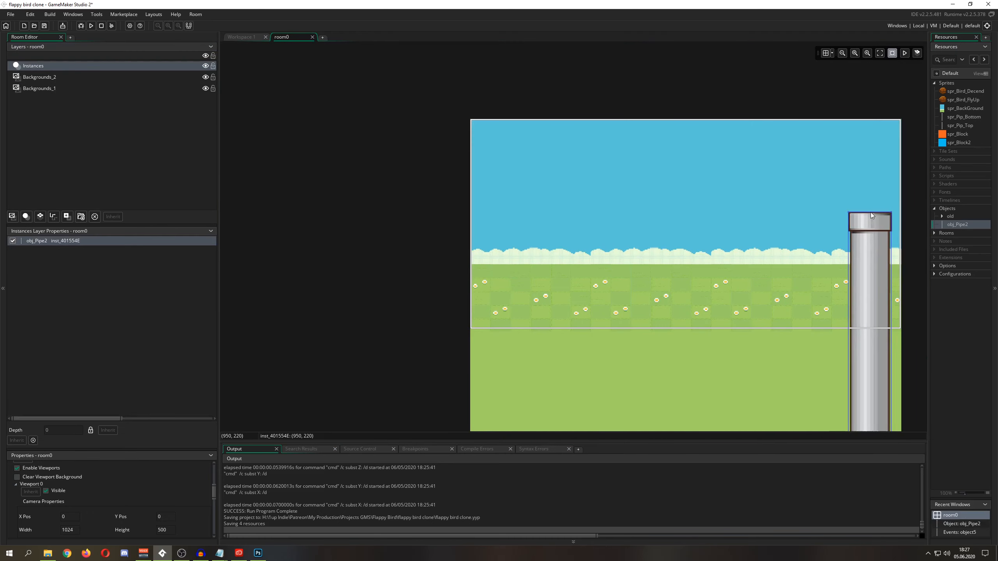
Step: Add a Create event to obj_Pipe2 containing the line speed = 2;
double_click(962, 226)
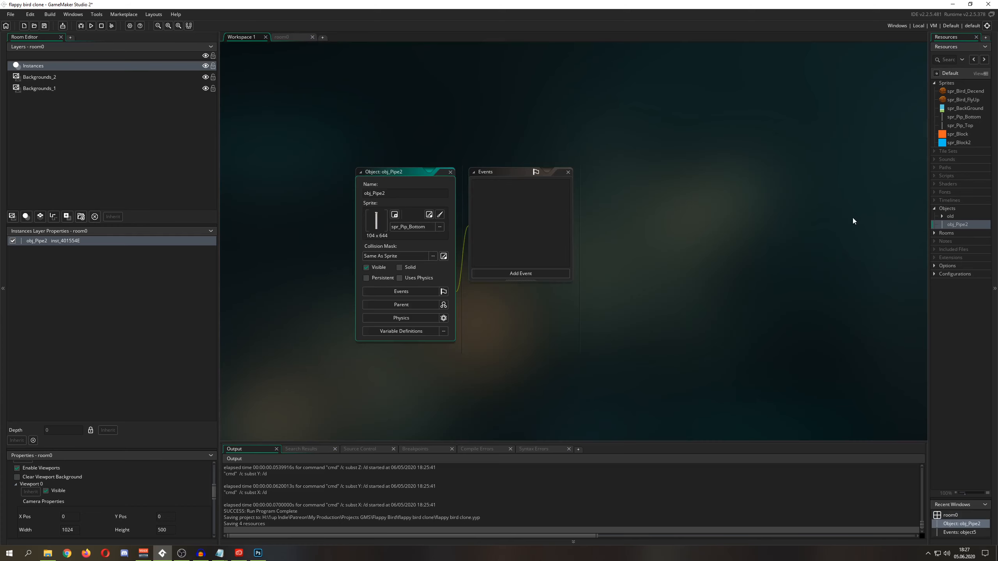
click(519, 272)
click(539, 279)
click(662, 236)
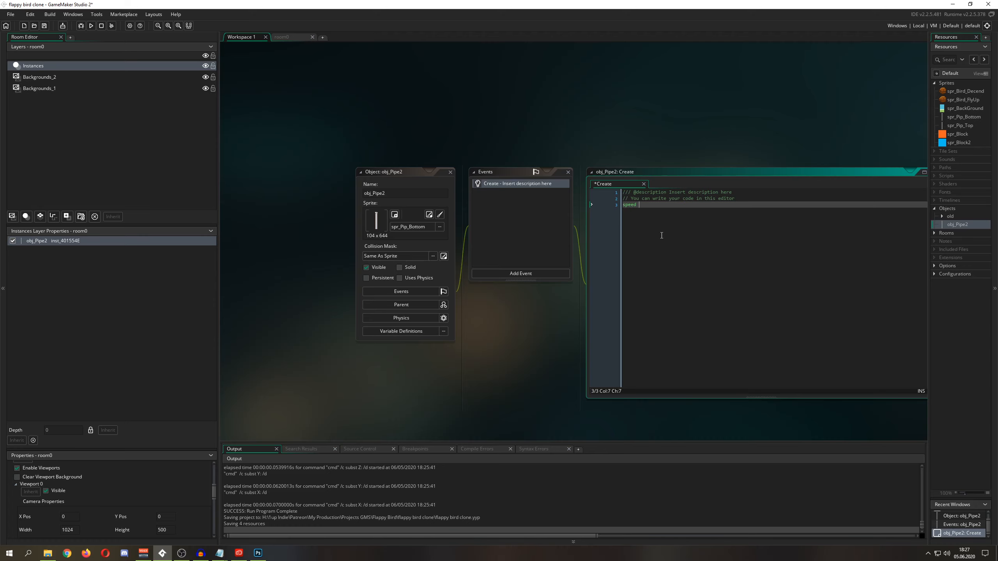
text(2;)
ctrl+scroll(723, 240, up, 3)
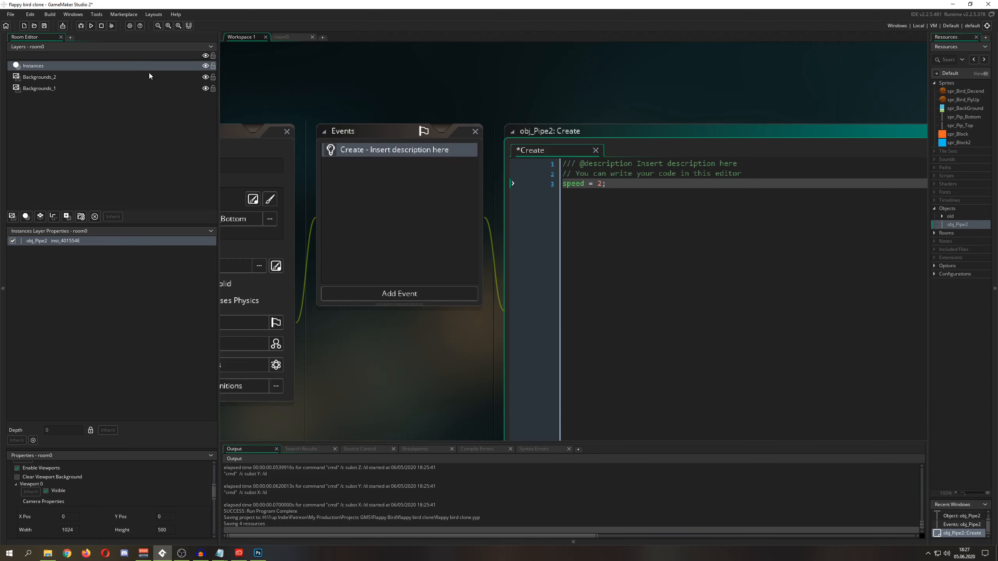
Step: Check the Backgrounds_2 layer's horizontal speed and change the speed in obj_Pipe2's Create event to 1
click(37, 77)
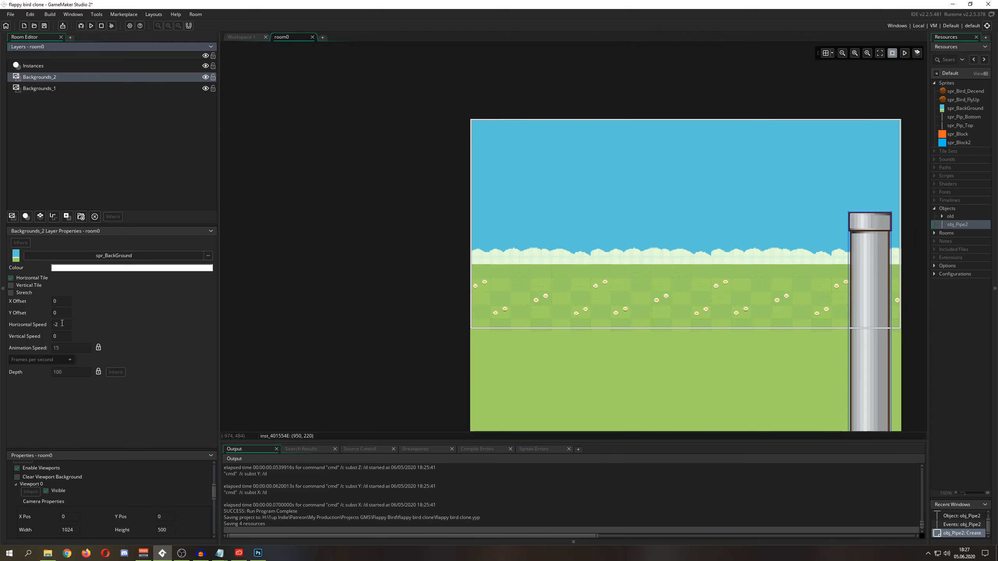
click(243, 38)
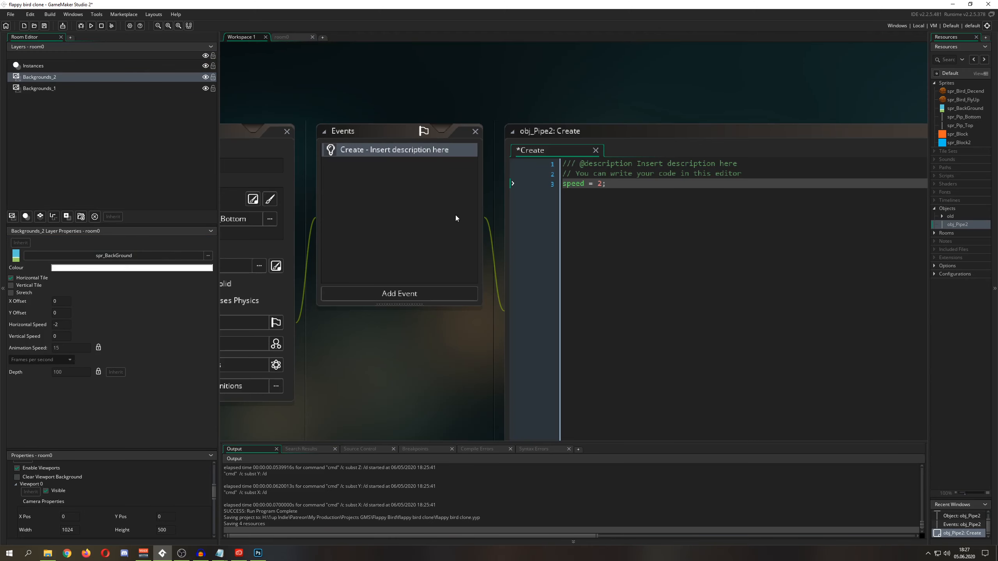
click(621, 186)
key(BackSpace)
key(BackSpace)
text(1;)
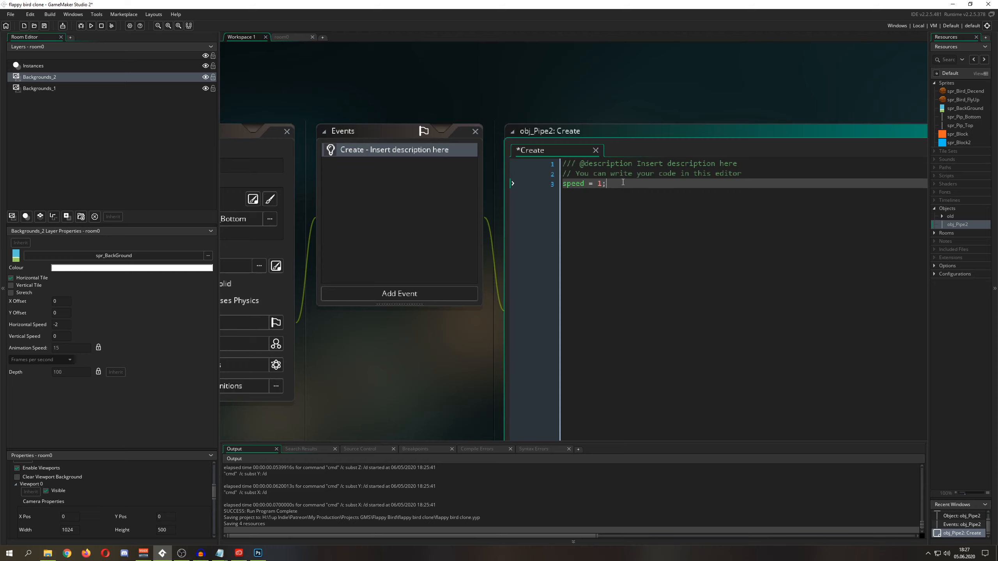
Step: Add the line direction = 270; below the speed line in obj_Pipe2's Create event and save the project
key(Return)
text(dire)
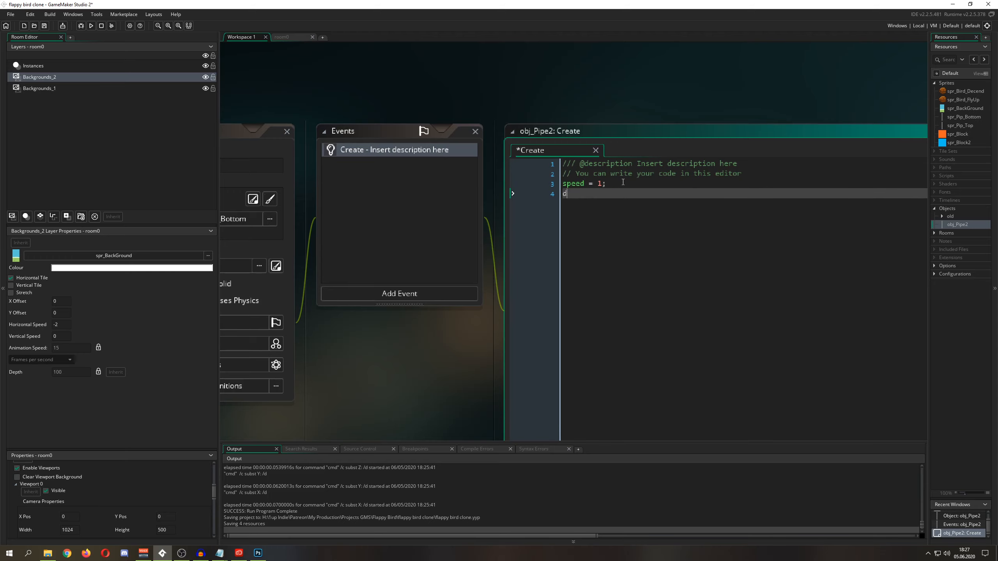
key(Down)
key(Down)
key(Down)
key(Down)
key(Down)
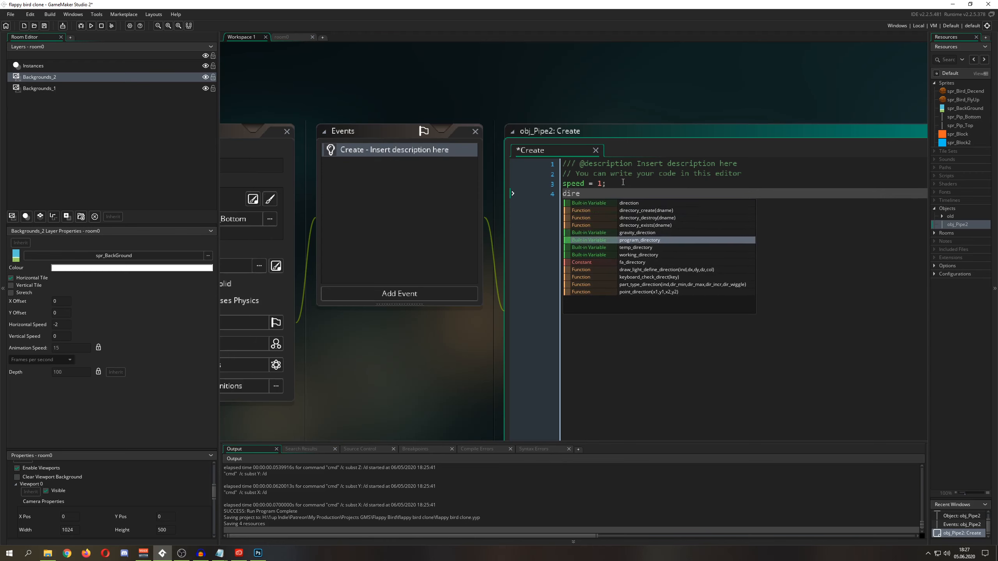
key(Up)
key(Up)
key(Up)
key(Up)
key(Up)
key(Return)
text(= 270)
text(:)
key(BackSpace)
text(;)
key(ctrl+s)
ctrl+scroll(572, 204, up, 2)
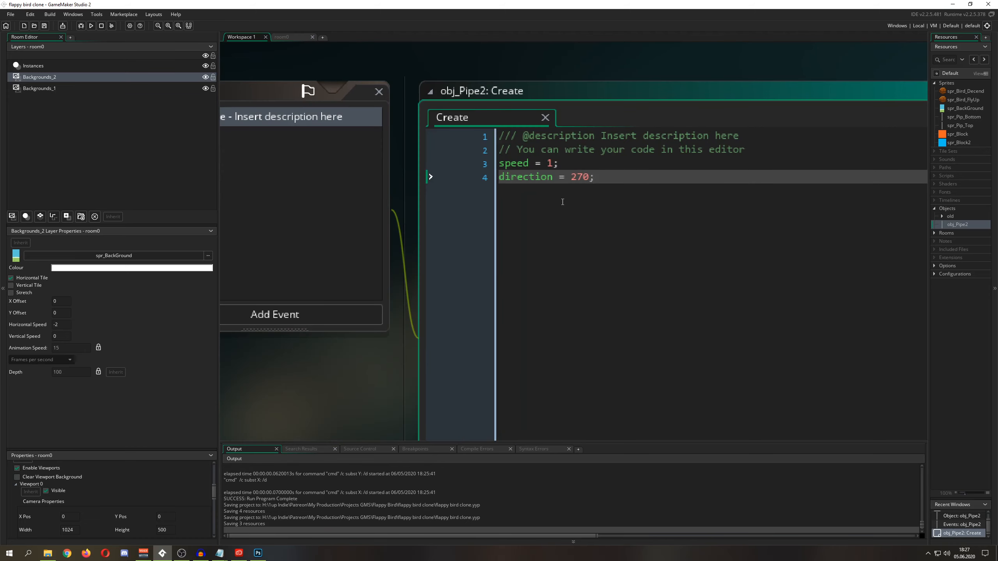
double_click(522, 163)
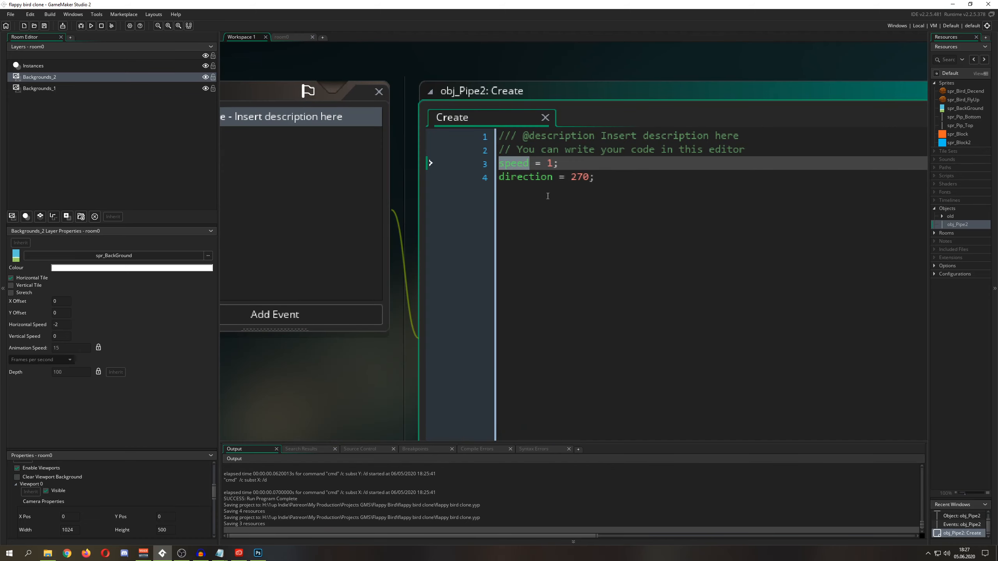
double_click(525, 177)
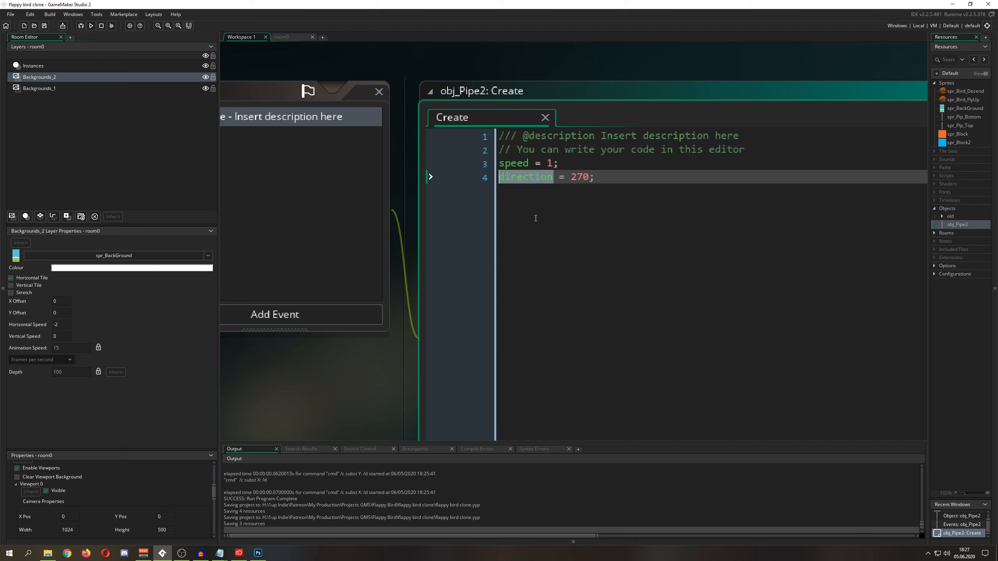
Step: Switch to Photoshop and brush a red right arrow labelled 0 and an up arrow labelled 90 on the Paint layer
key(alt+Tab)
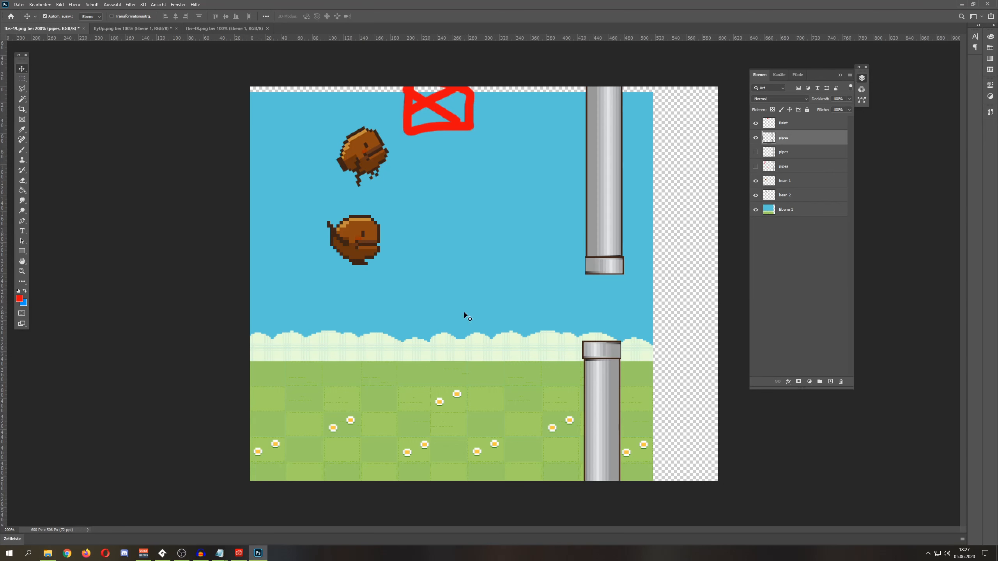
click(21, 149)
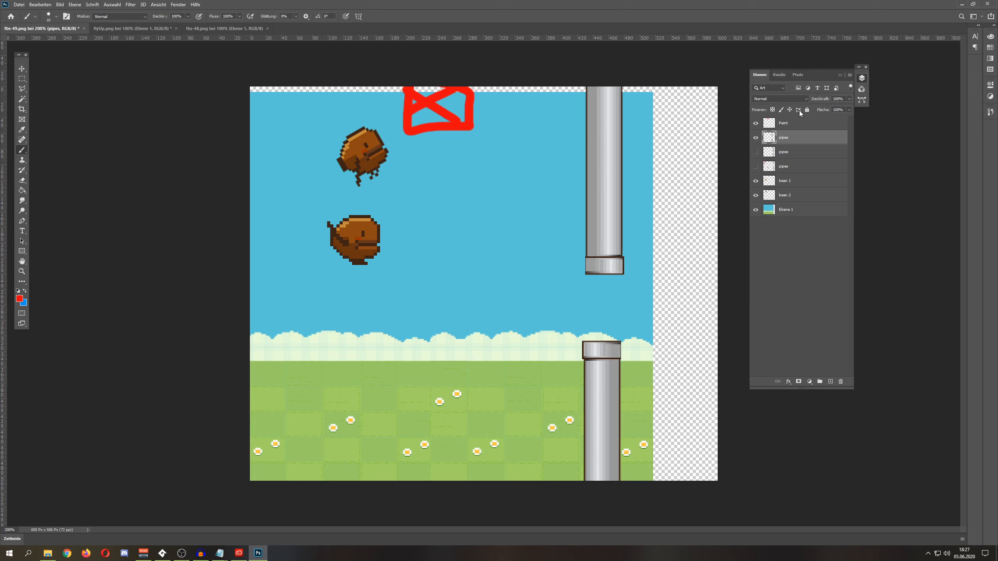
click(782, 123)
mouse_move(452, 269)
mouse_down()
mouse_move(562, 272)
mouse_move(531, 282)
mouse_up()
drag(596, 258, 607, 258)
drag(467, 261, 468, 187)
drag(449, 197, 478, 202)
mouse_move(507, 134)
mouse_down()
mouse_move(500, 151)
mouse_move(526, 142)
mouse_up()
drag(518, 131, 529, 178)
drag(578, 129, 581, 127)
Step: Brush a red left arrow labelled 180 and a down arrow with its handwritten angle label on the Paint layer
mouse_move(452, 262)
mouse_down()
mouse_move(410, 258)
mouse_move(420, 271)
mouse_up()
drag(289, 289, 285, 324)
drag(323, 292, 365, 292)
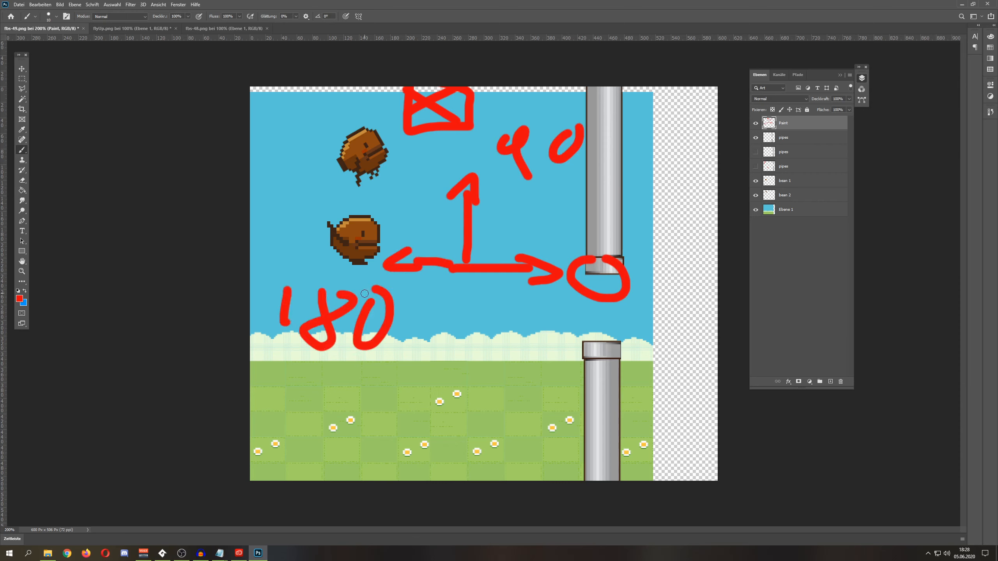
drag(458, 291, 458, 316)
drag(444, 315, 474, 336)
drag(431, 381, 484, 406)
drag(473, 388, 541, 394)
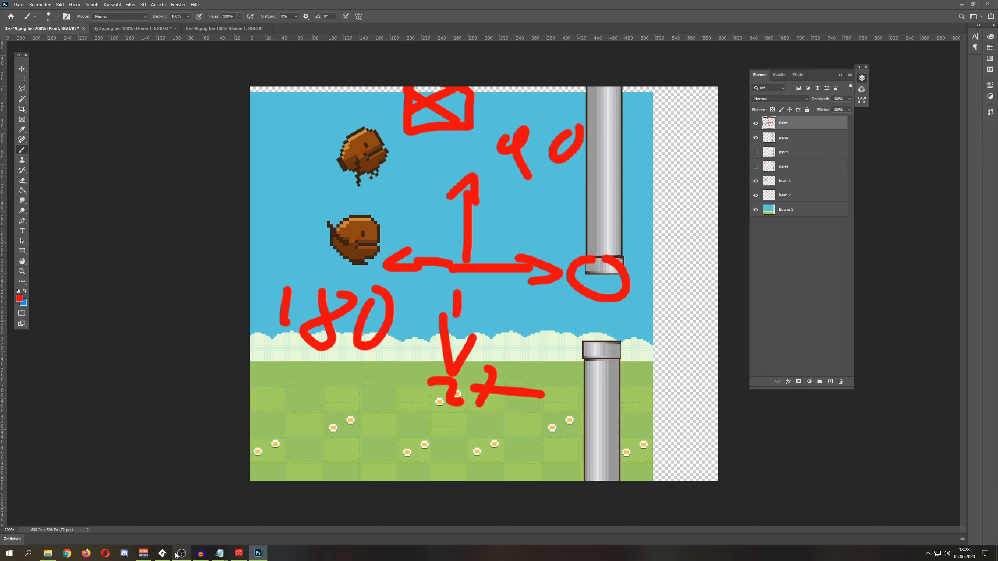
Step: Switch back to GameMaker Studio 2, set obj_Pipe2's direction to 180, and test-run the game
click(163, 555)
click(580, 177)
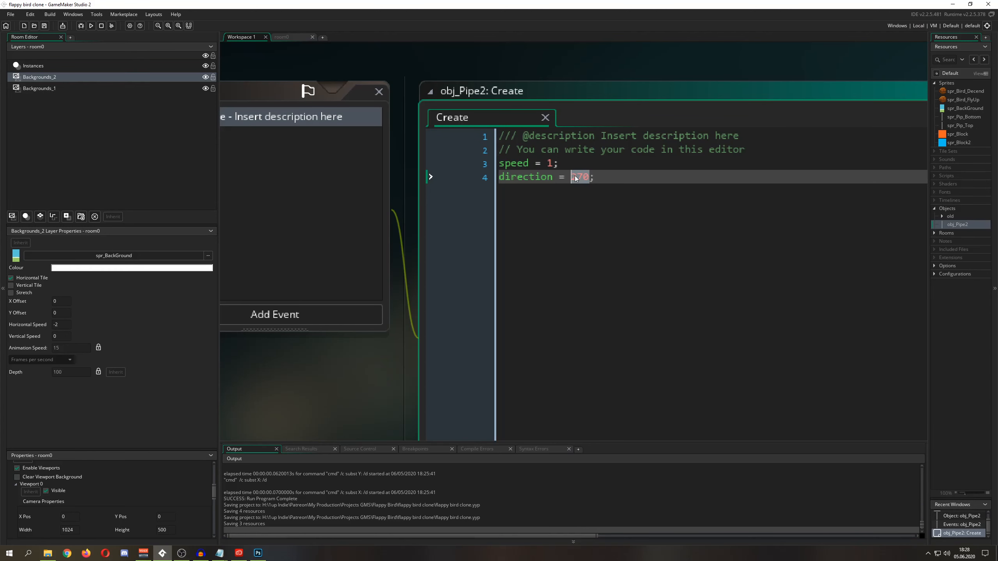
text(180)
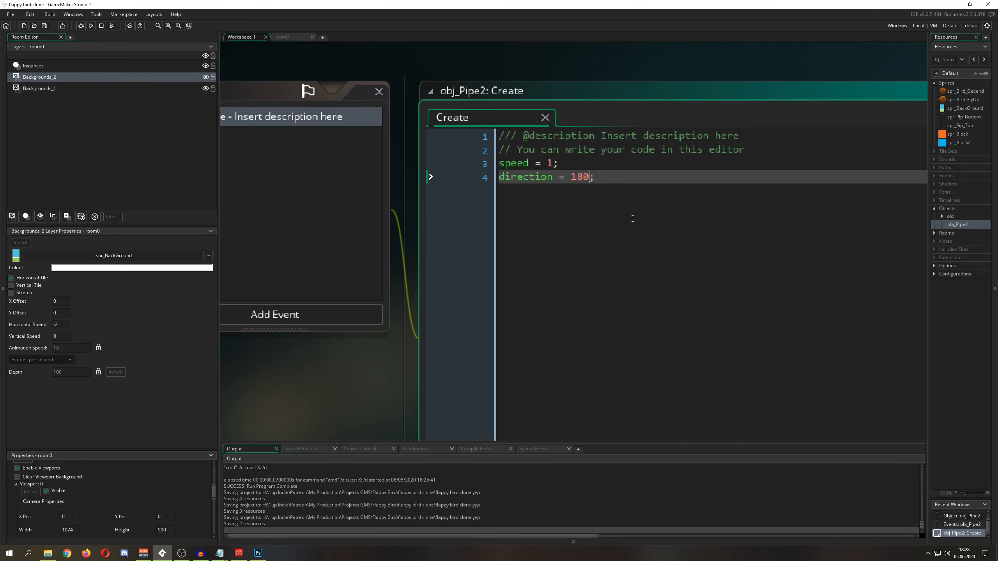
key(F5)
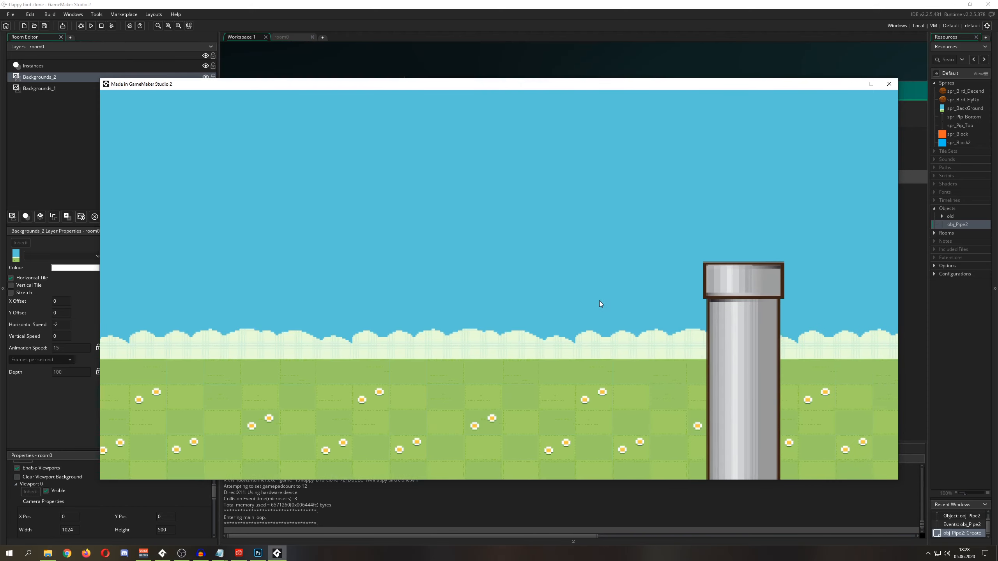
click(889, 85)
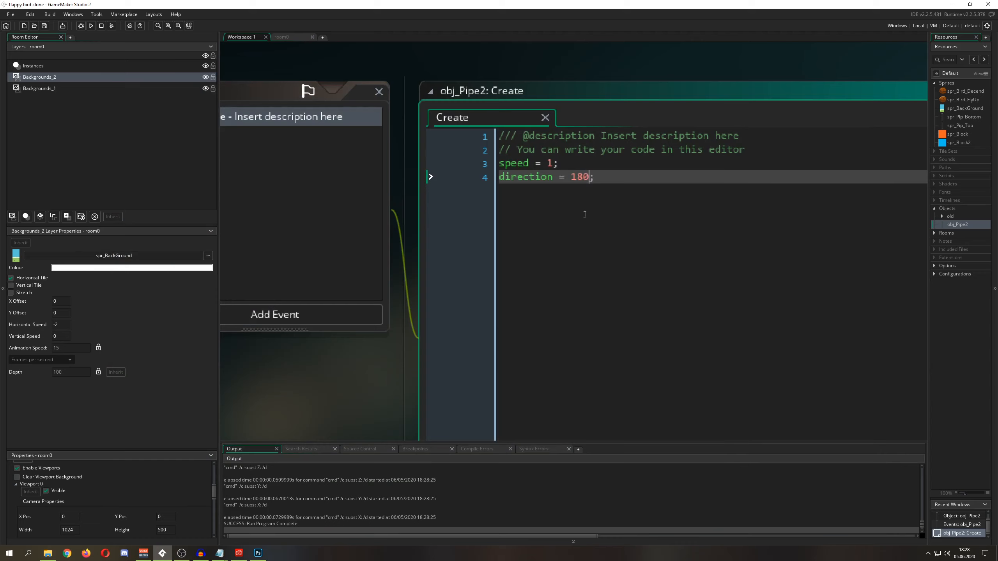
Step: Set obj_Pipe2's speed to 2 in the Create event and save the project
click(556, 163)
key(BackSpace)
text(2)
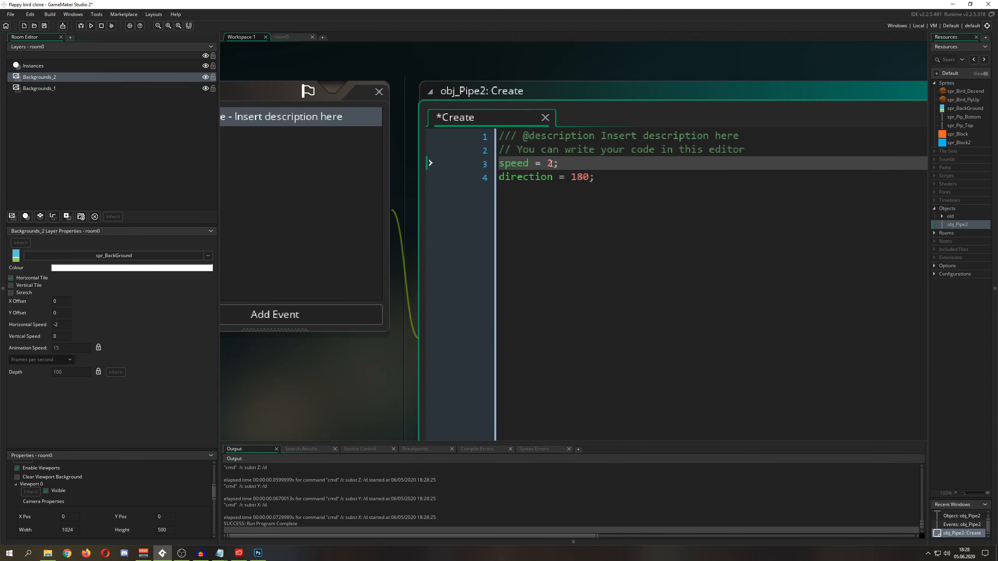
key(ctrl+s)
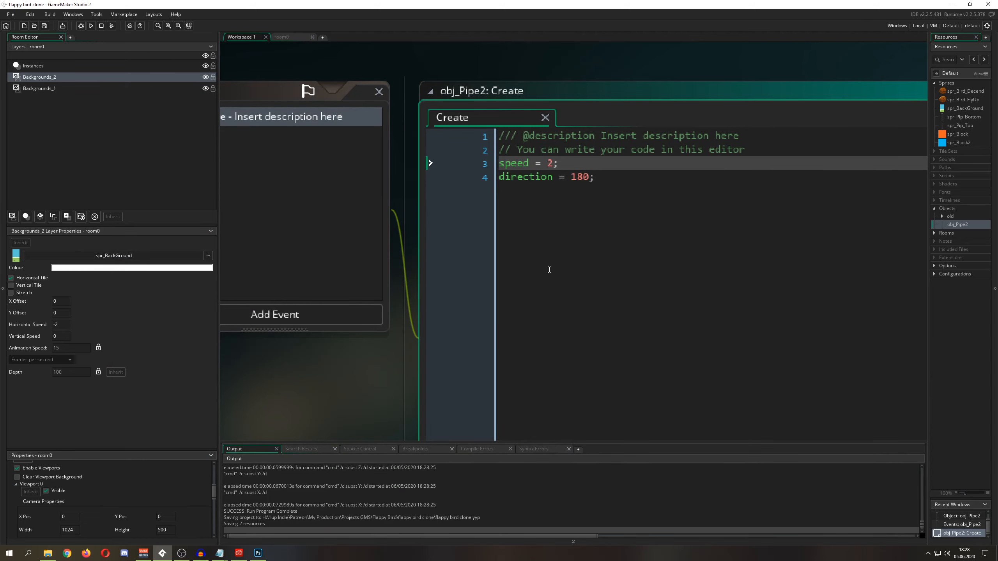
ctrl+scroll(549, 270, down, 2)
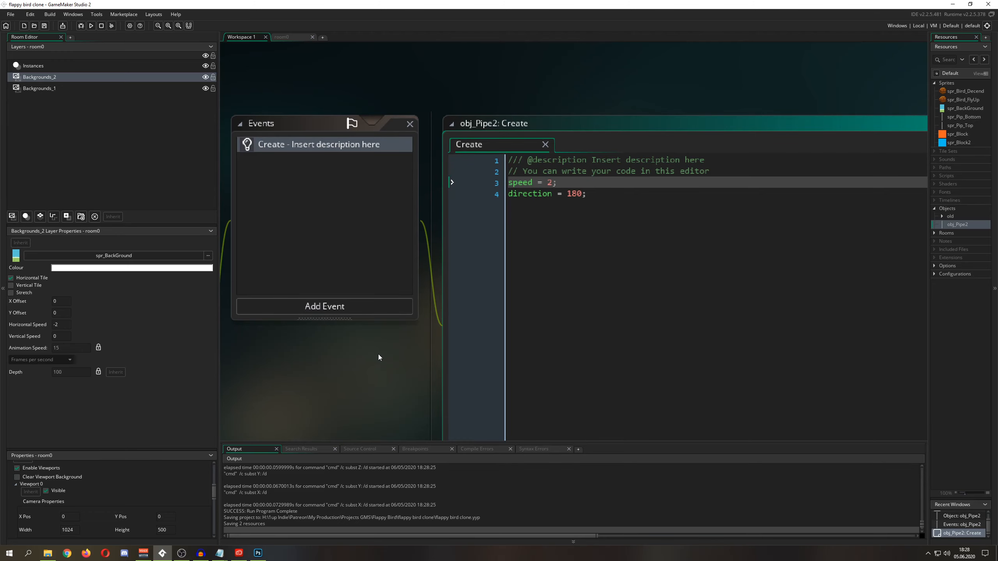
Step: Close the obj_Pipe2 editor and create a new object named obj_Player
scroll(378, 354, left, 4)
click(504, 125)
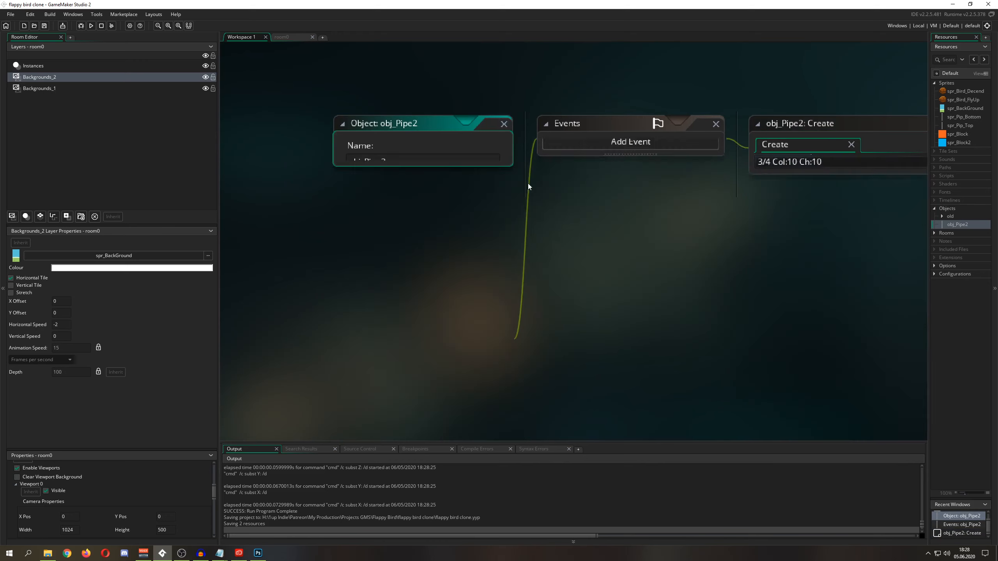
right_click(958, 225)
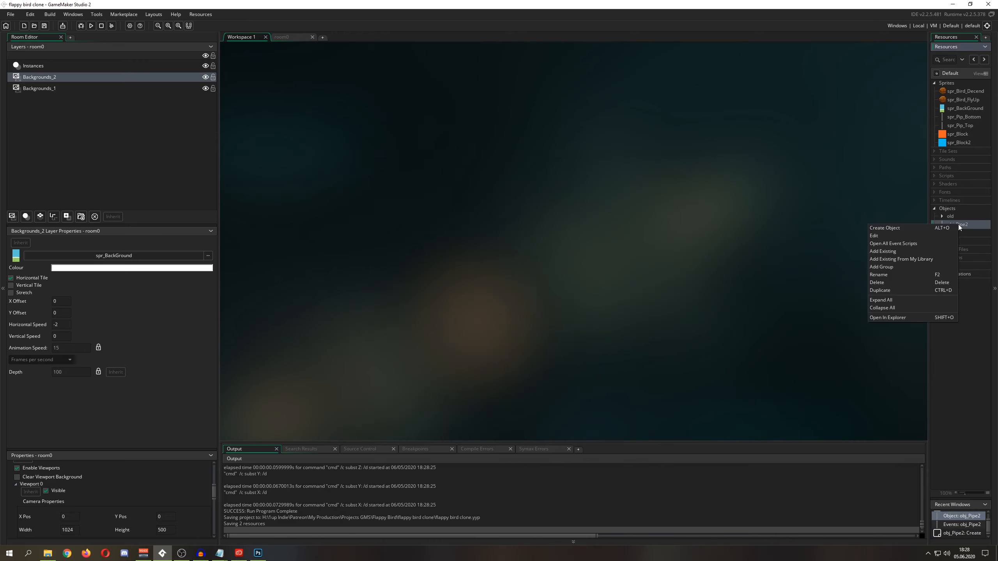
click(934, 226)
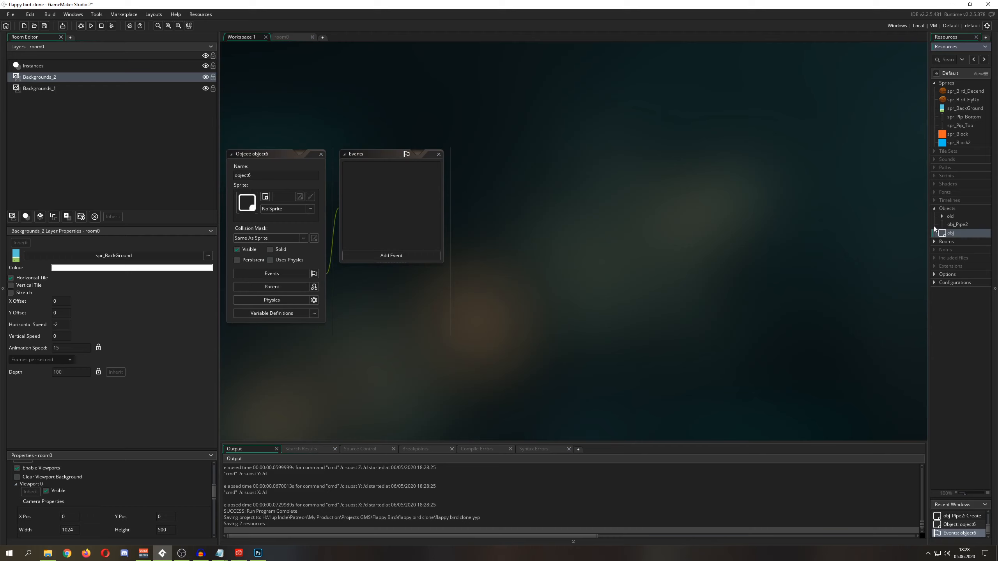
text(obj_Player)
key(Return)
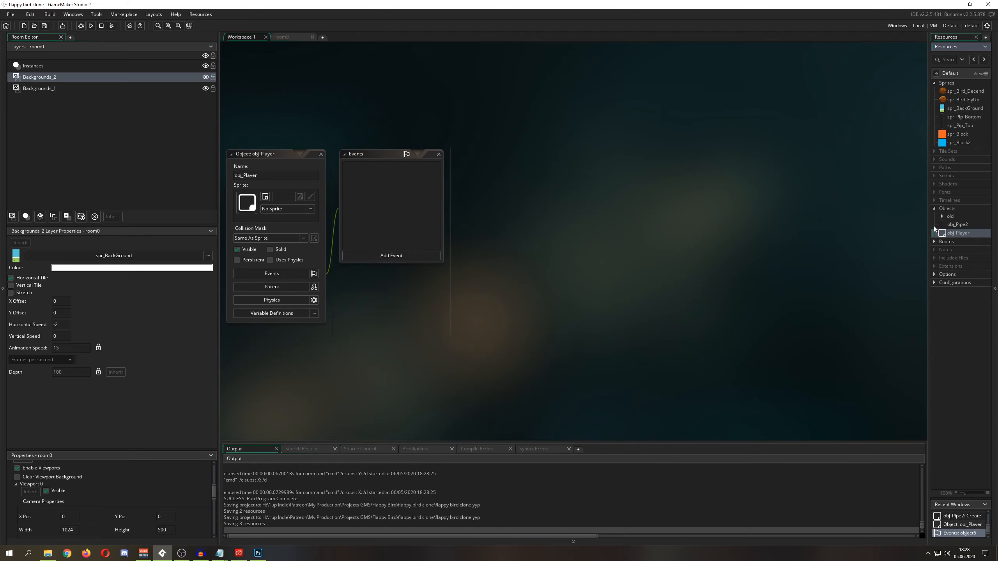
Step: Assign the spr_Bird_Decend sprite to obj_Player and place an instance in the sky of room0 on the Instances layer
click(284, 208)
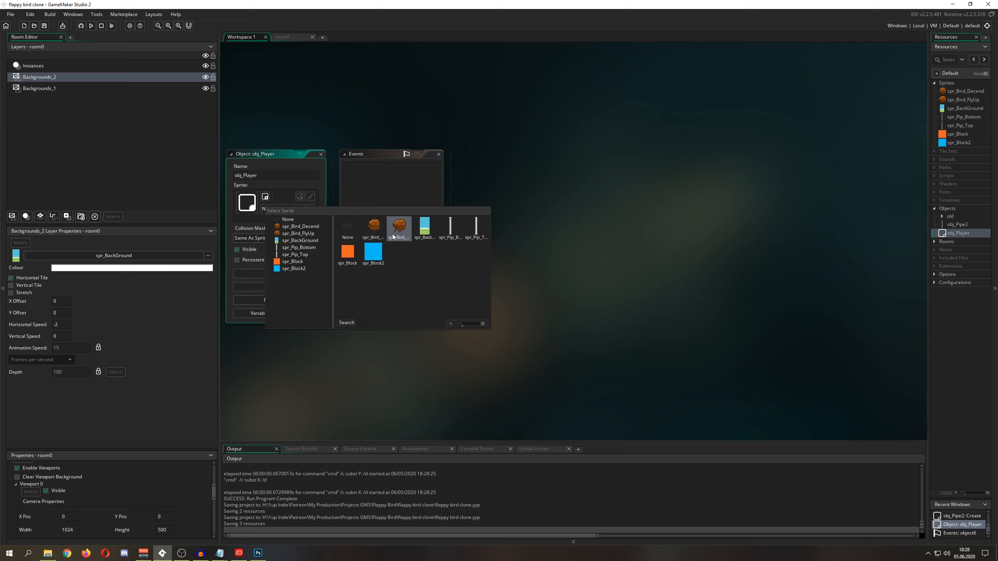
click(374, 231)
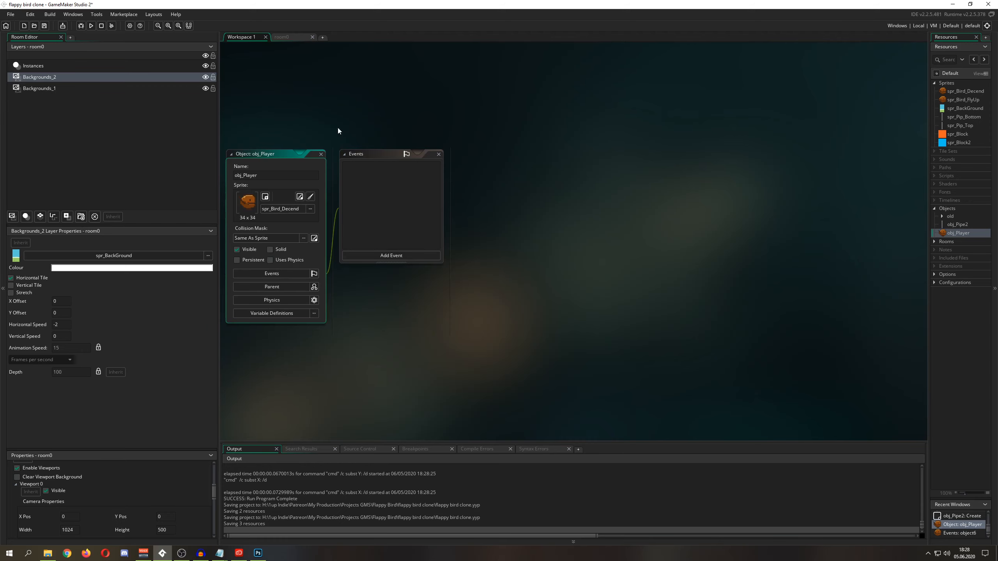
click(285, 37)
click(59, 65)
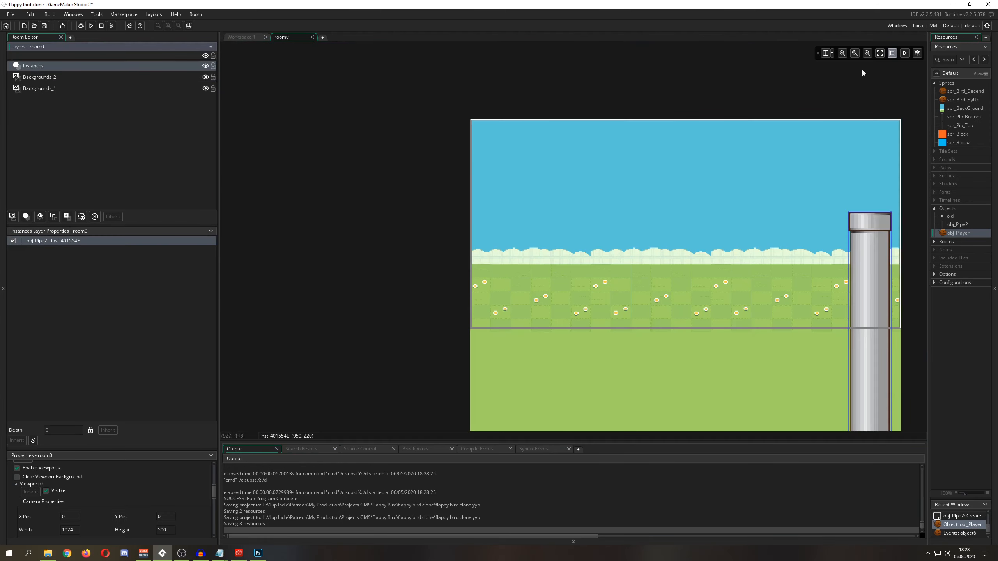
drag(959, 246, 529, 179)
Step: Add a Create event to obj_Player and delete its default comment text
double_click(961, 234)
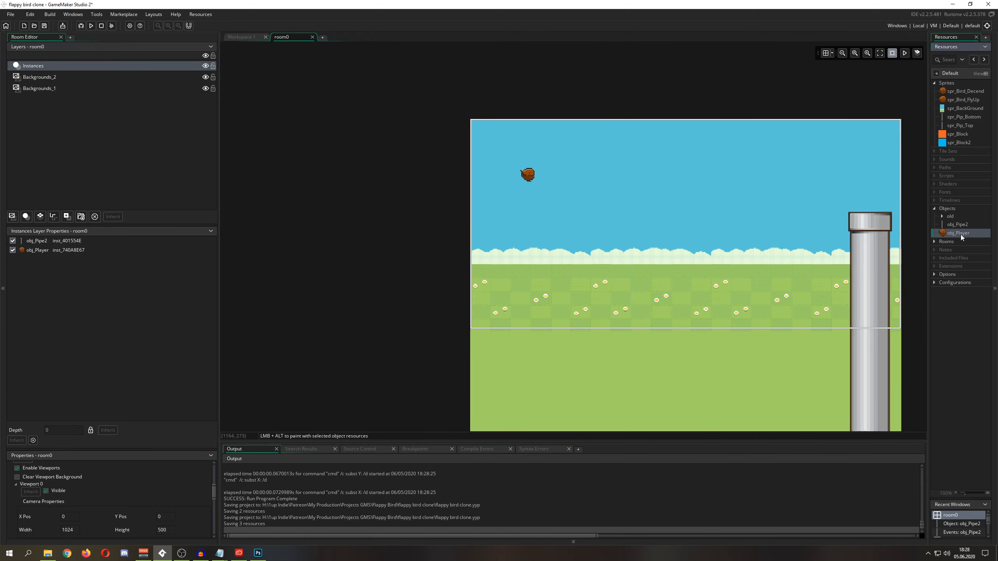
click(385, 254)
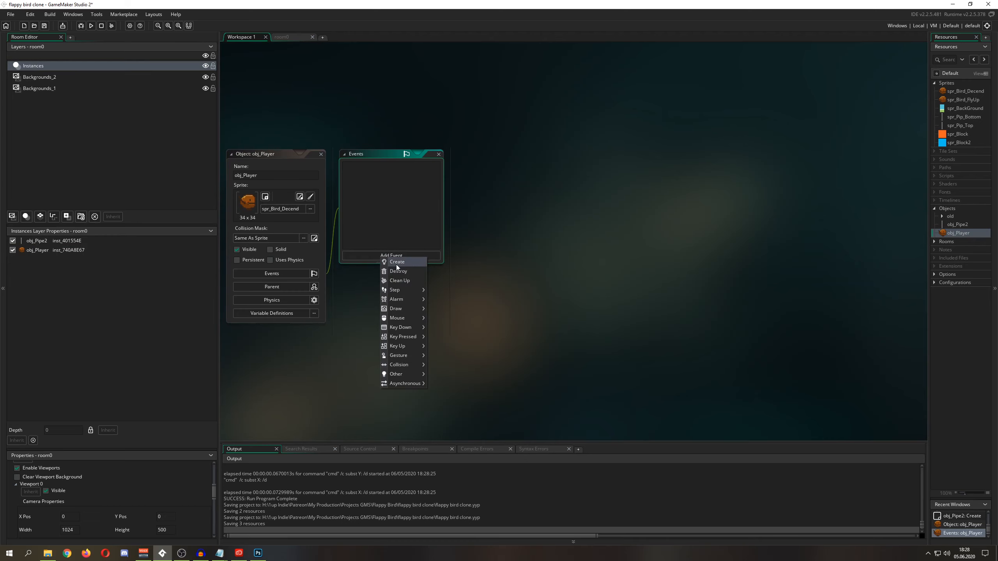
click(396, 262)
ctrl+scroll(621, 233, up, 4)
drag(607, 161, 437, 147)
key(BackSpace)
Step: Declare forceUp = 0; in obj_Player's Create event and save the project
key(alt+Tab)
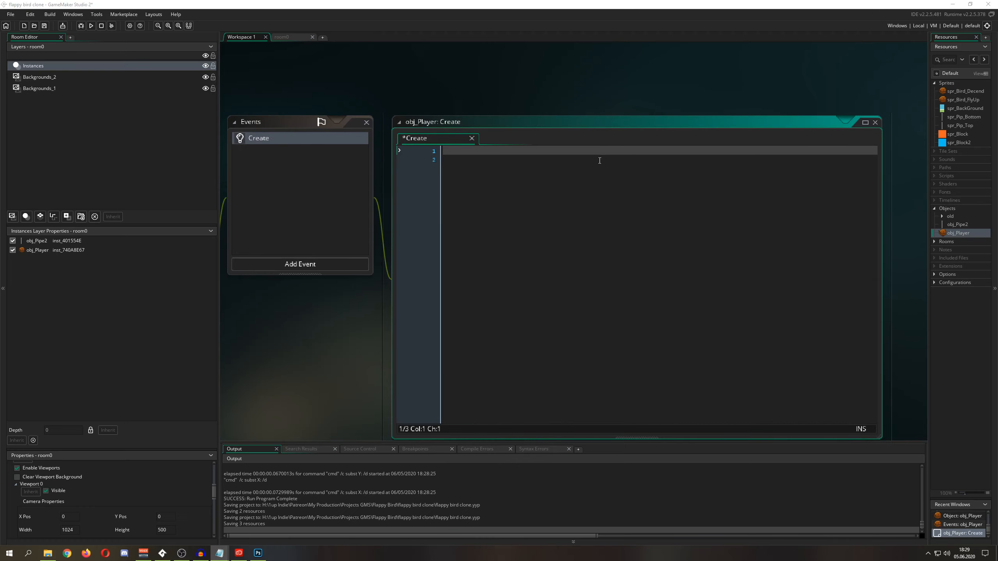
click(461, 178)
text(forceUp = 0;)
ctrl+scroll(491, 181, up, 2)
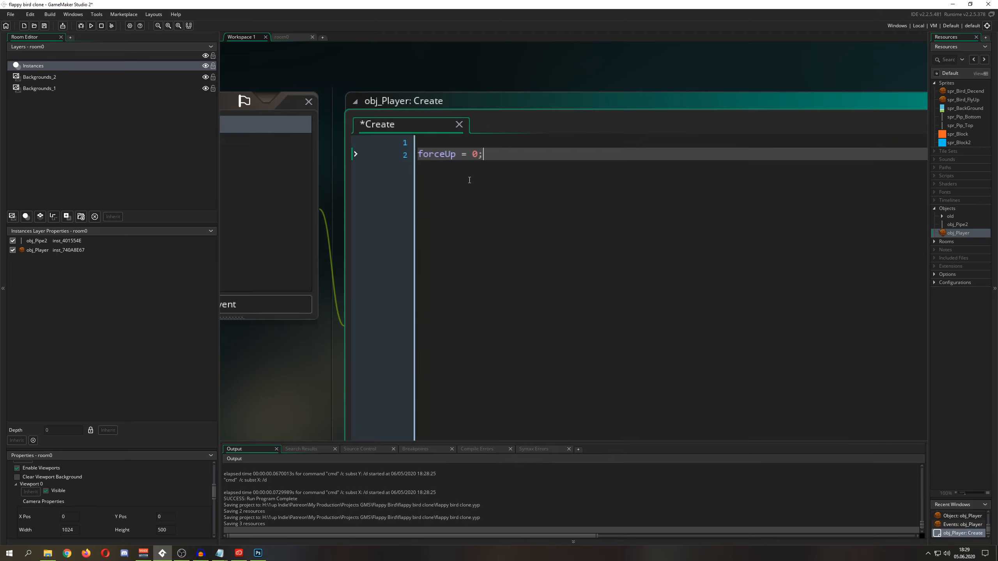
scroll(373, 432, down, 2)
drag(333, 442, 347, 540)
drag(420, 460, 455, 259)
scroll(463, 266, up, 2)
key(ctrl+s)
Step: Copy the forceUp variable name from the Create event and add a Step event to obj_Player
scroll(496, 281, left, 2)
double_click(528, 179)
key(ctrl+c)
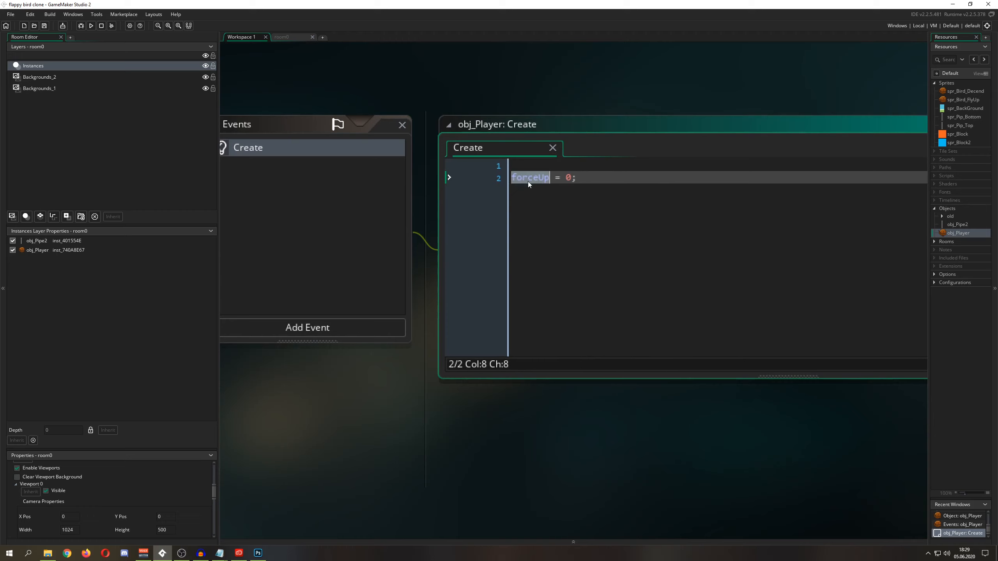
click(332, 325)
mouse_move(357, 358)
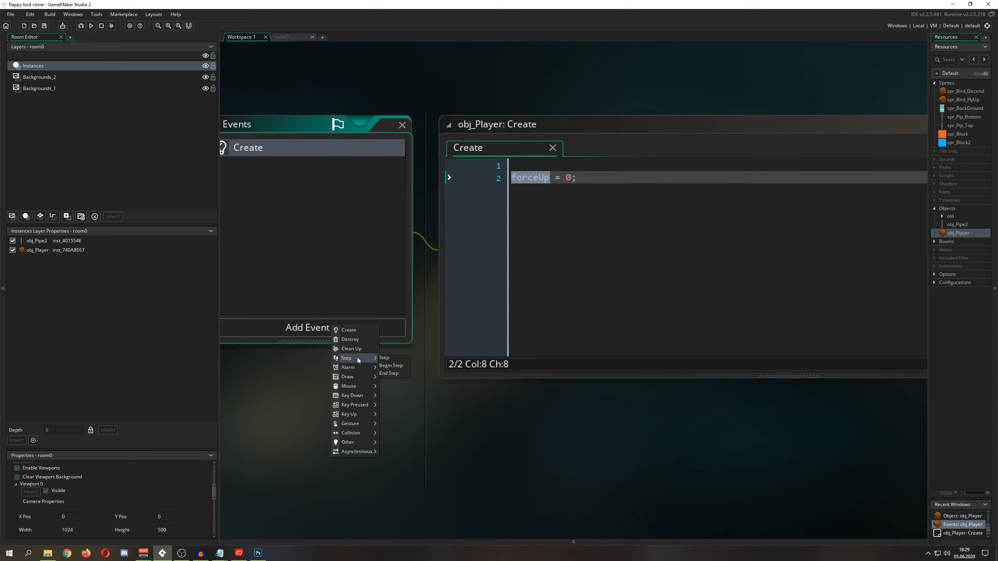
click(392, 359)
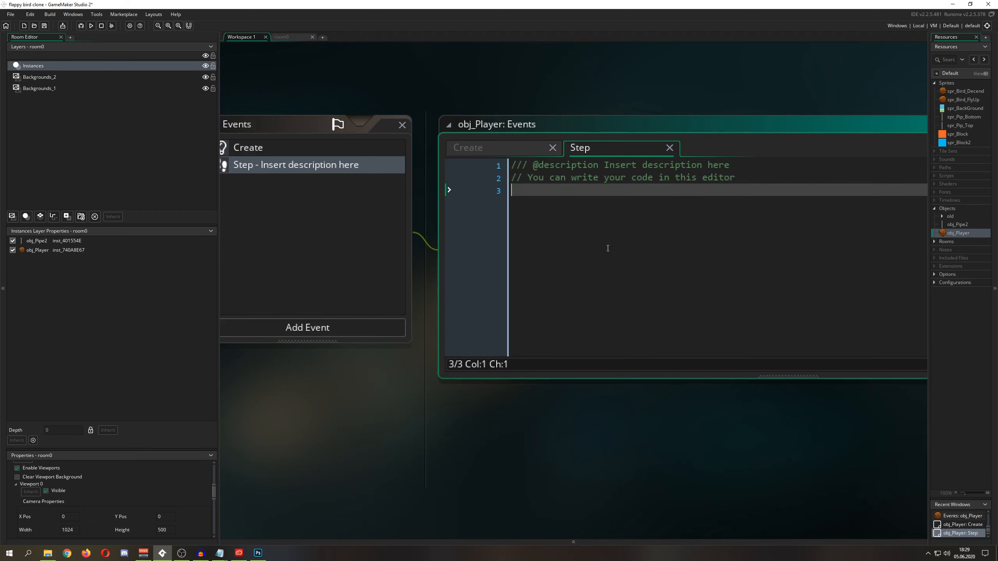
Step: Write forceUp += 0.05; on line 6 of the Step event and save the project
key(Return)
key(Return)
key(Return)
key(ctrl+v)
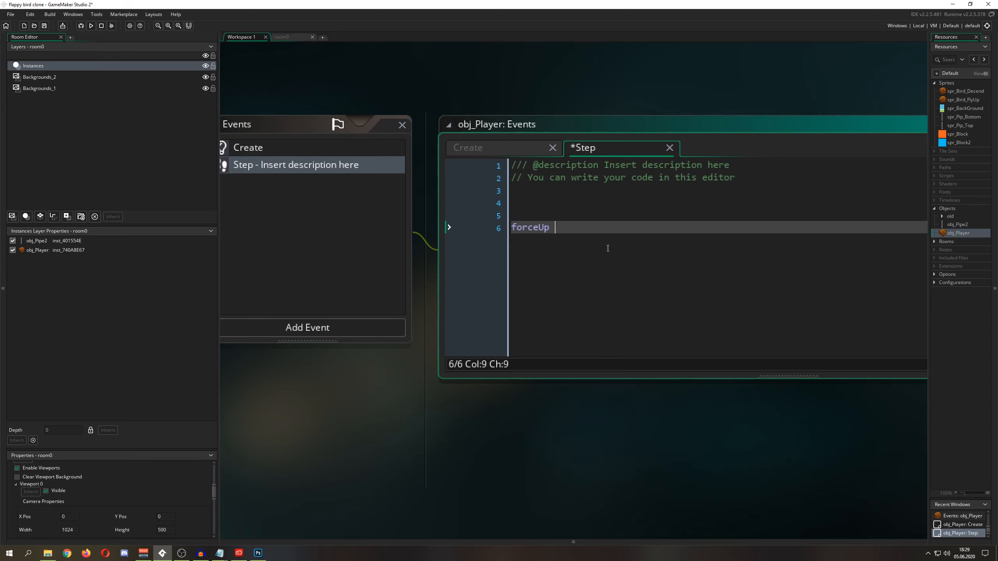
text(+=)
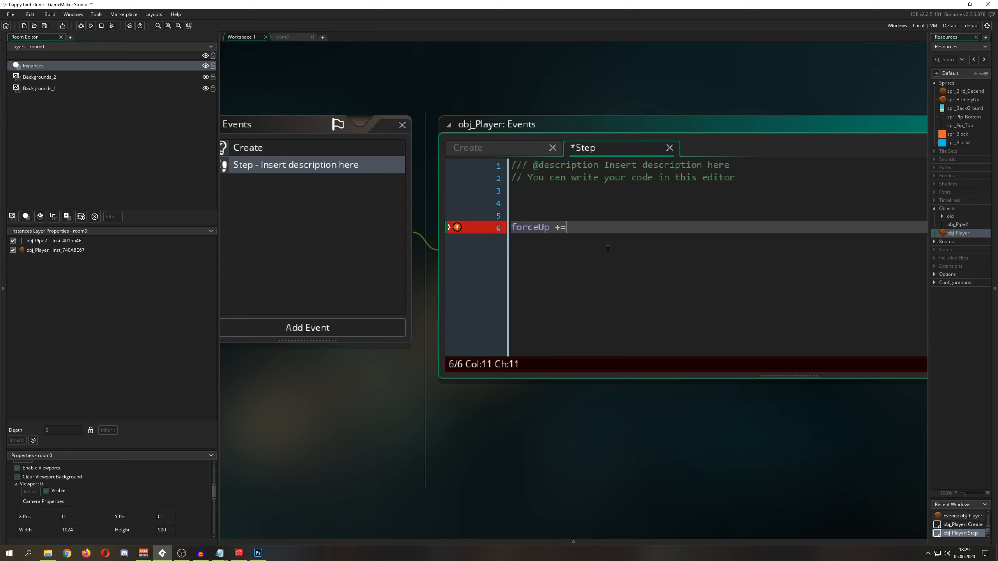
text( 0.05;)
key(ctrl+s)
Step: Insert y += forceUp; above the forceUp increment in the Step event, save, and test-run the game
click(522, 228)
double_click(523, 228)
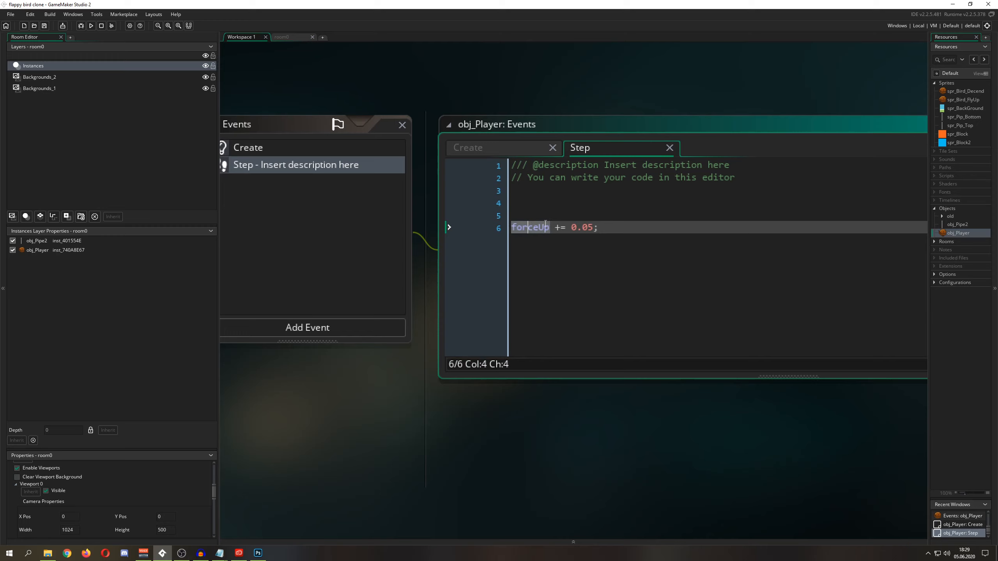
click(530, 218)
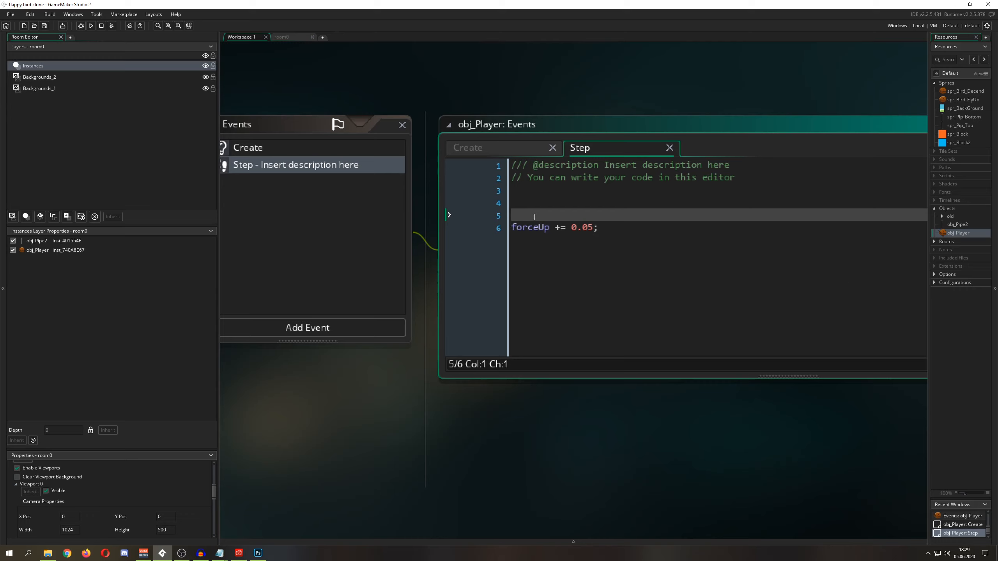
text(y =)
key(Left)
text(+)
key(End)
double_click(539, 228)
key(ctrl+c)
click(549, 215)
key(ctrl+v)
text(;)
key(ctrl+s)
key(F5)
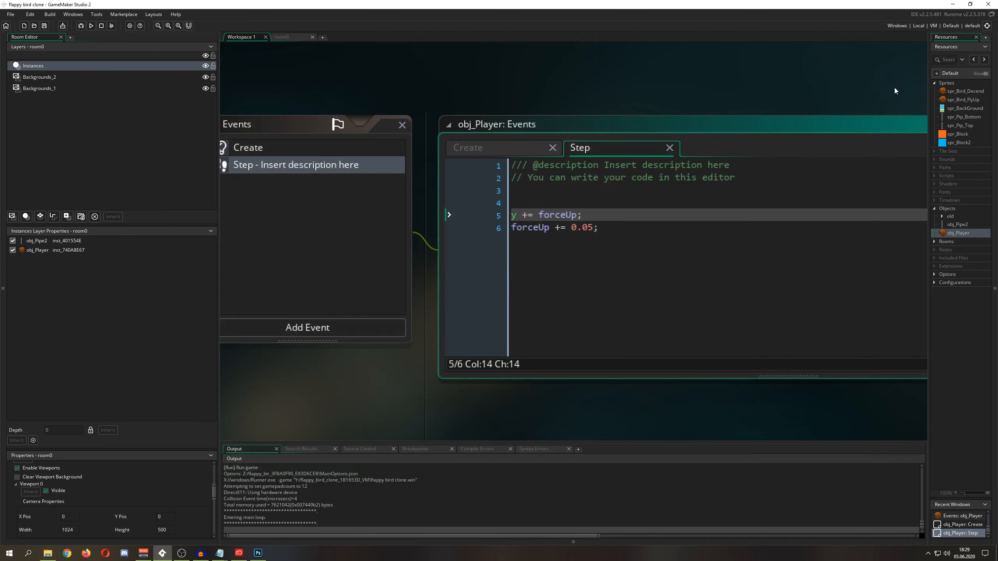
click(889, 84)
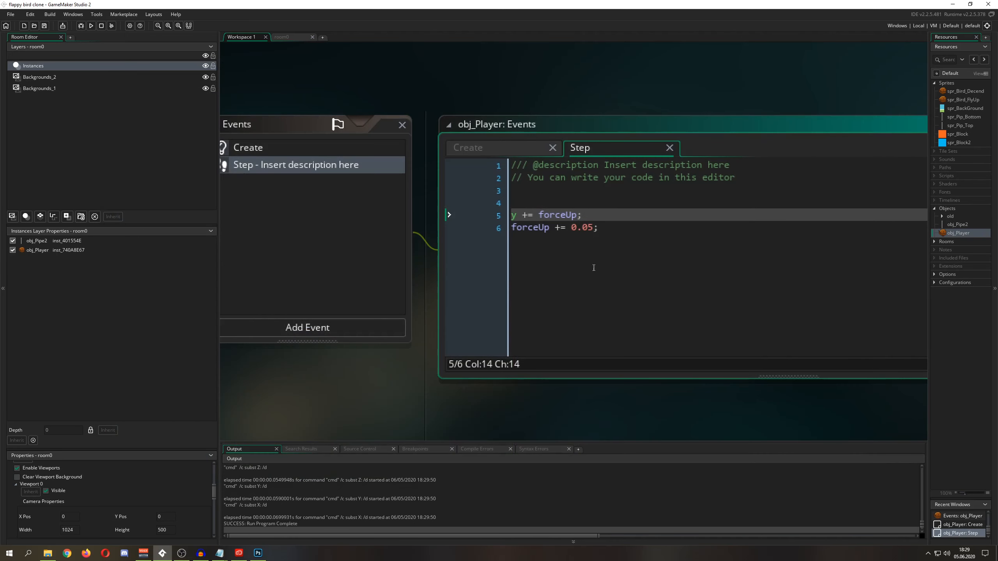
Step: Add four blank lines above the y += forceUp line in the Step event and insert the comment // action on line 5
click(544, 200)
key(Return)
key(Return)
key(Return)
key(Return)
key(Up)
key(Up)
key(Up)
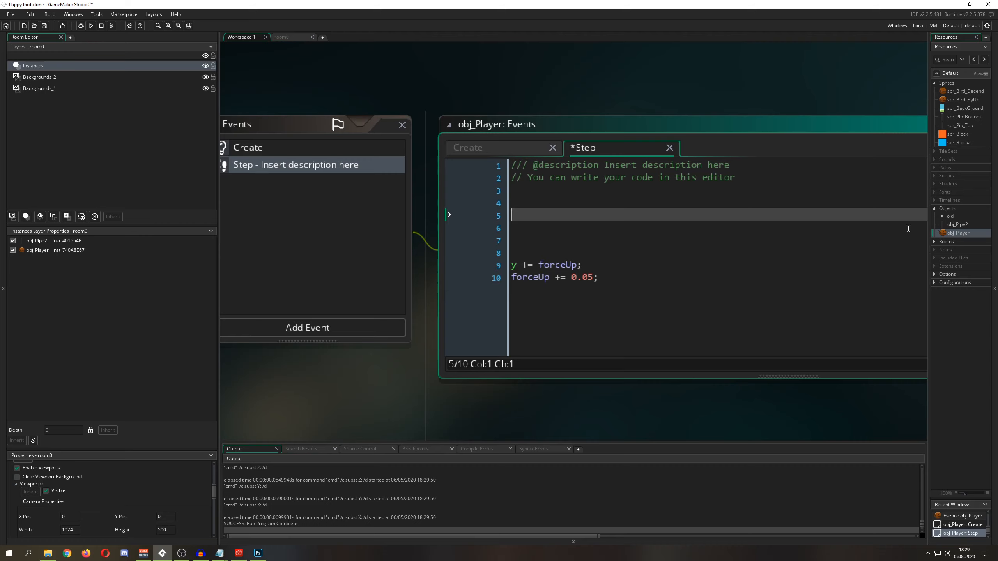
key(alt+Tab)
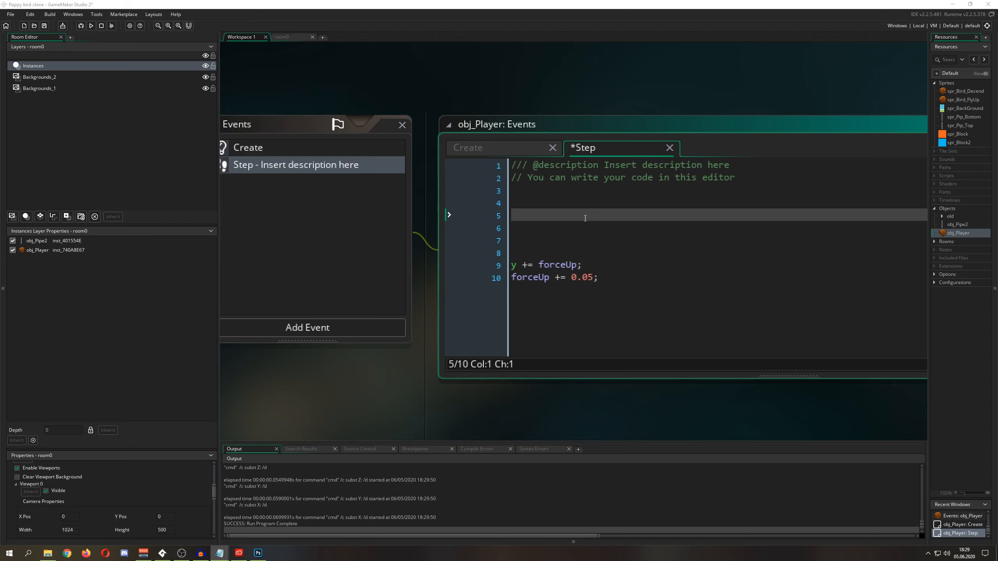
key(alt+Tab)
key(ctrl+v)
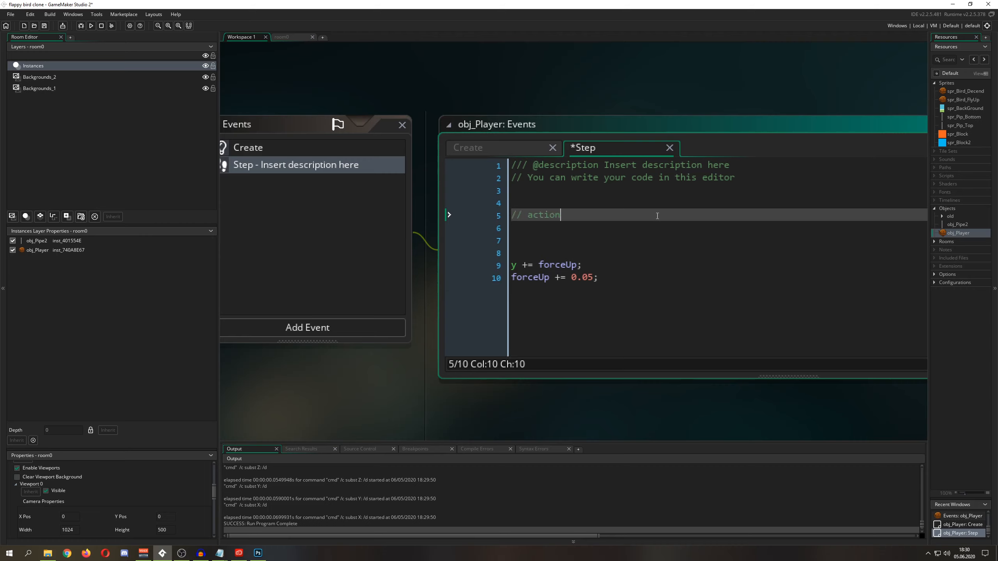
Step: Insert a device_mouse_check_button_released() call on the line below the // action comment
key(Return)
text(mo)
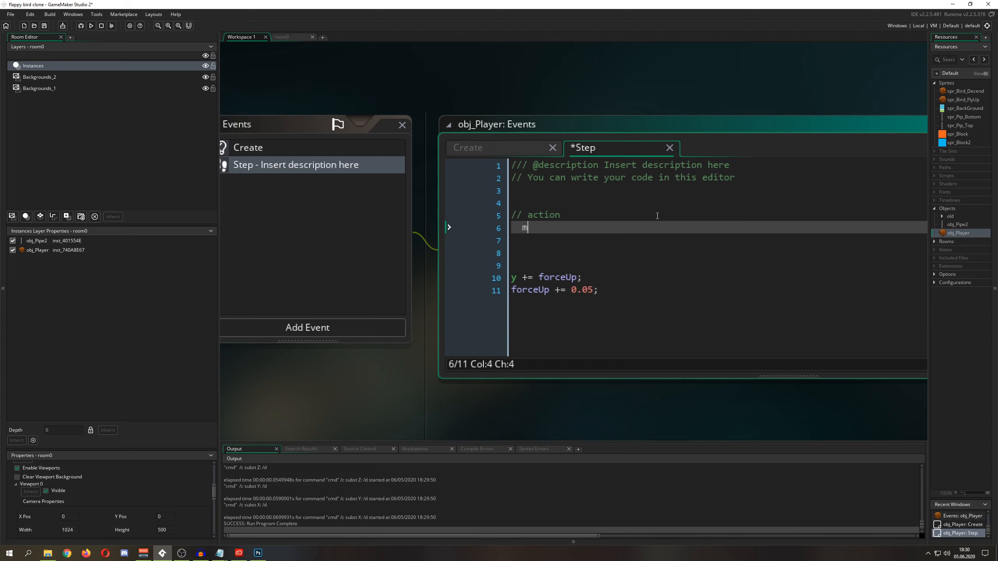
key(Escape)
text(use_chec)
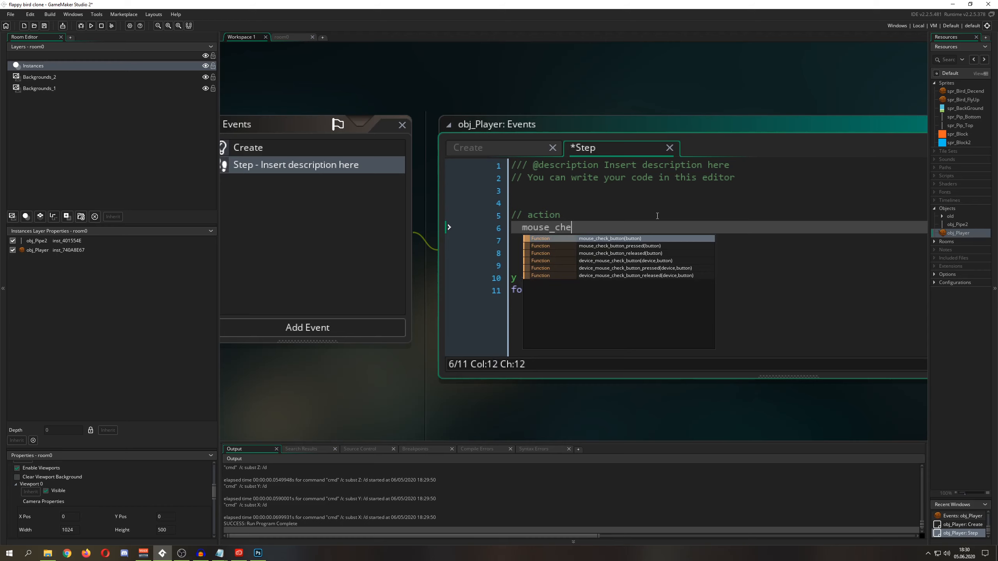
key(Down)
key(Down)
key(Down)
key(Down)
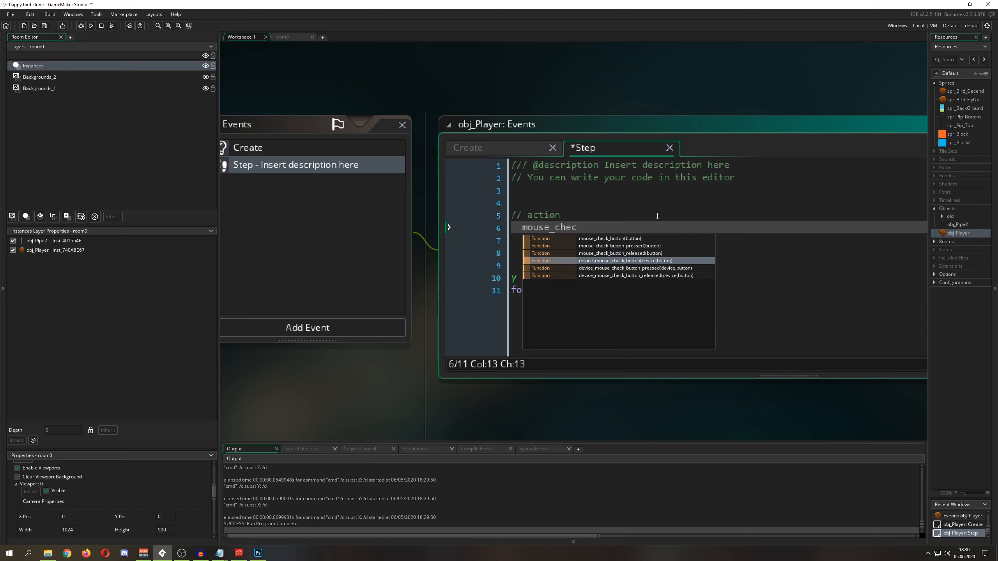
key(Down)
key(Return)
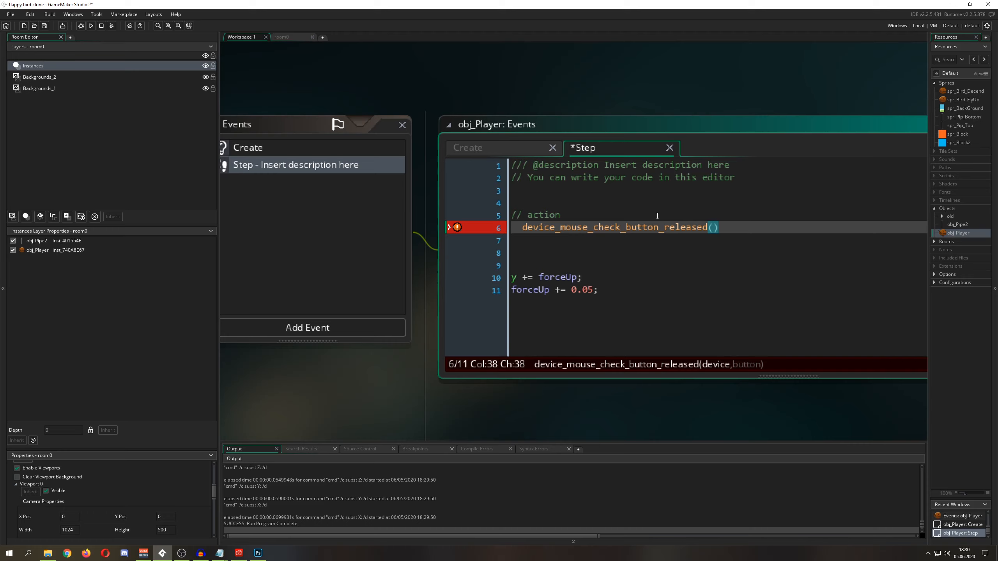
Step: Remove the device_ prefix so the call reads mouse_check_button_released, and pass mb_left as its argument
drag(560, 228, 523, 228)
key(BackSpace)
click(677, 228)
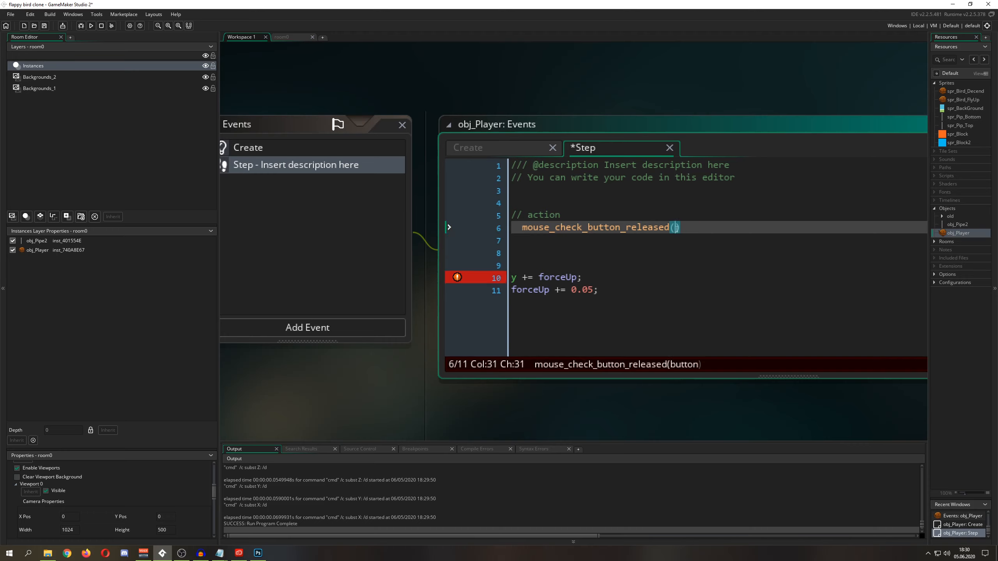
text(mb_l)
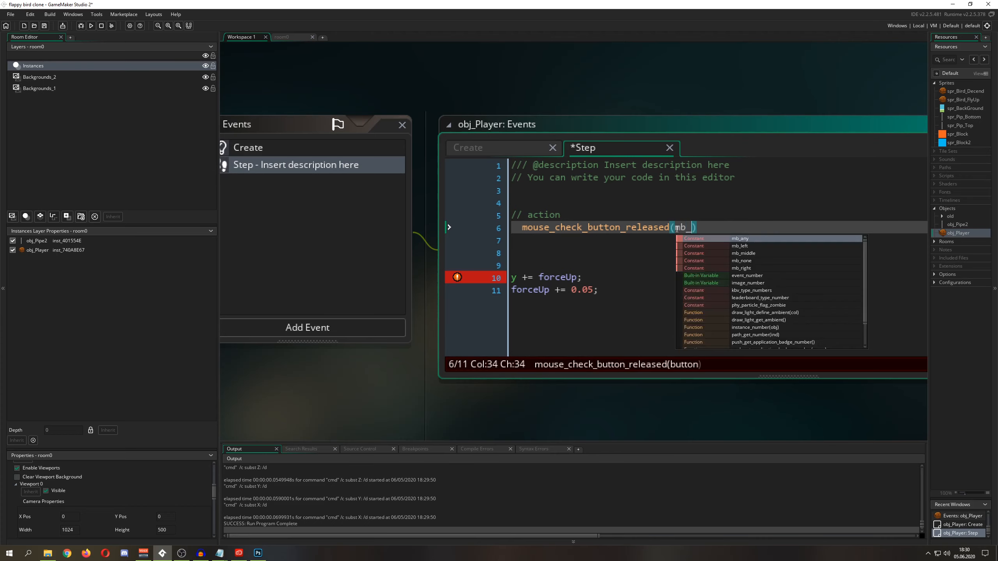
click(746, 238)
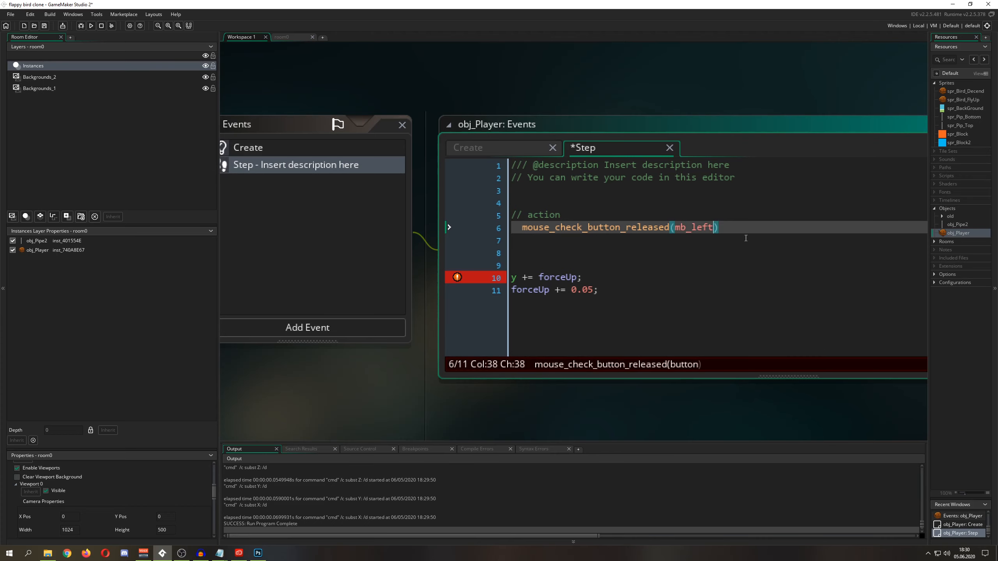